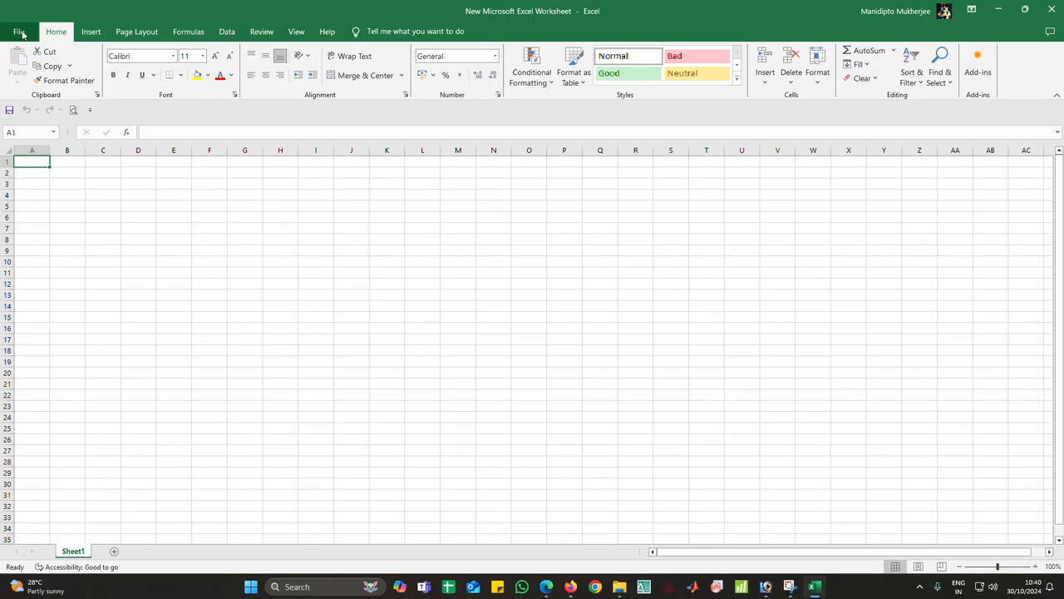
Open the data file SS_10%WC_S1_10N_954RPM_0.5VC_10D_RM from the SS-WC-10%-wear folder, showing All Files
{"action": "left_click", "coordinate": [18, 32]}
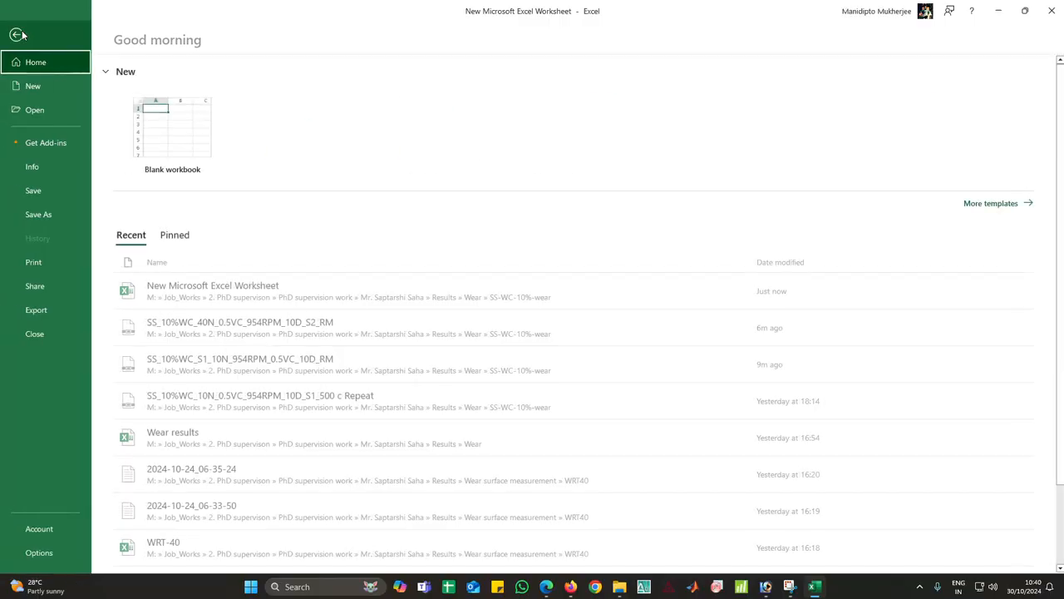
{"action": "left_click", "coordinate": [34, 109]}
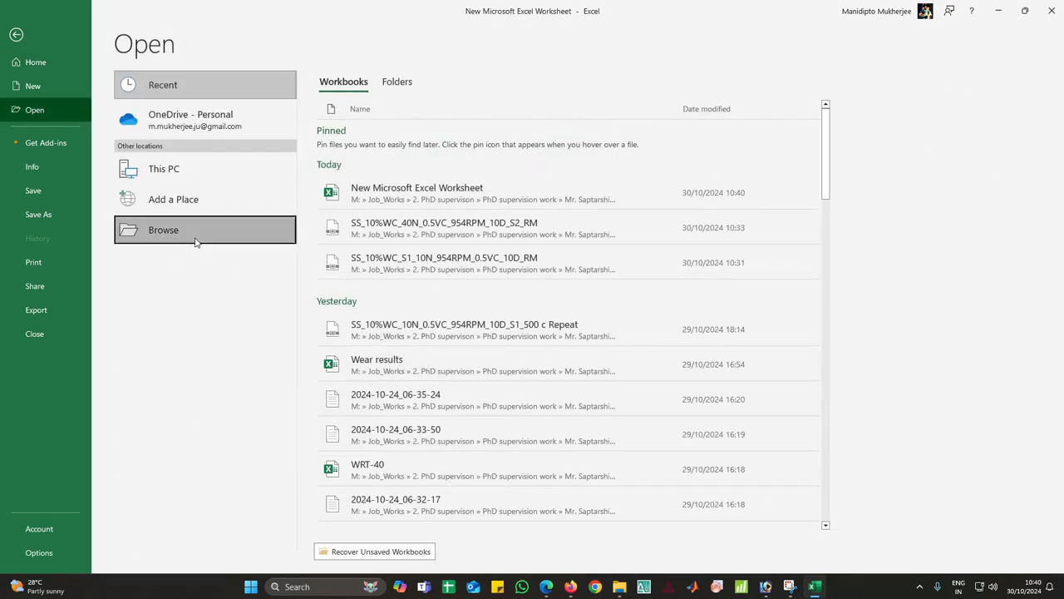
{"action": "left_click", "coordinate": [196, 242]}
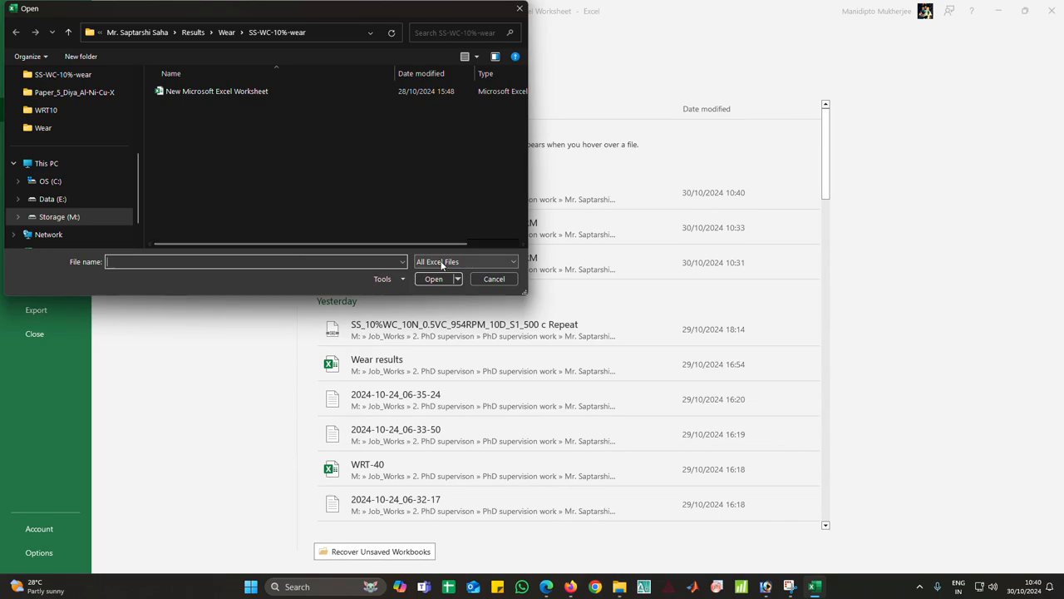
{"action": "left_click", "coordinate": [442, 264]}
{"action": "left_click", "coordinate": [439, 274]}
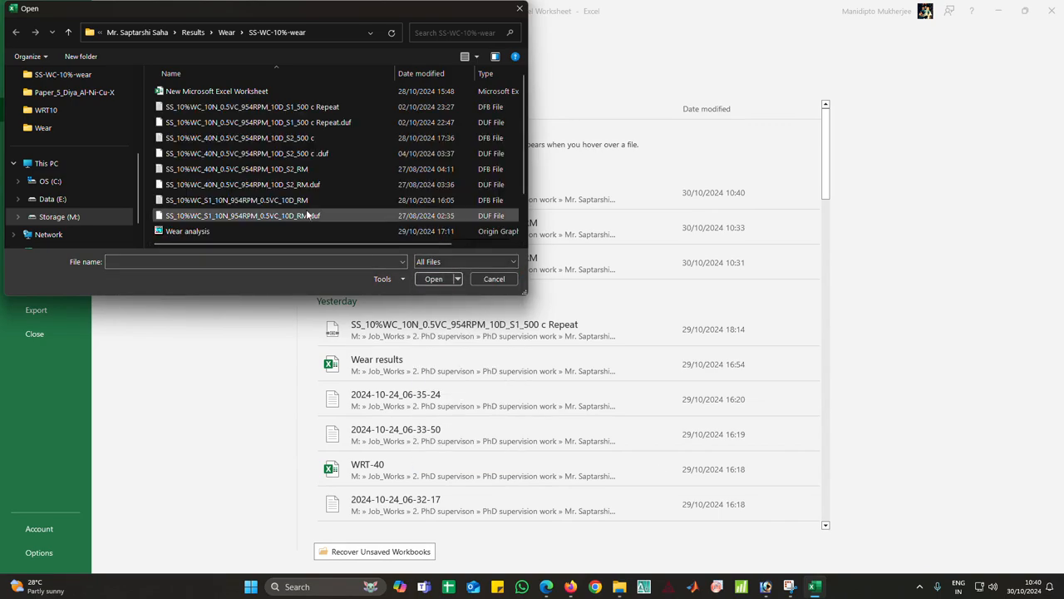
{"action": "left_click", "coordinate": [259, 201]}
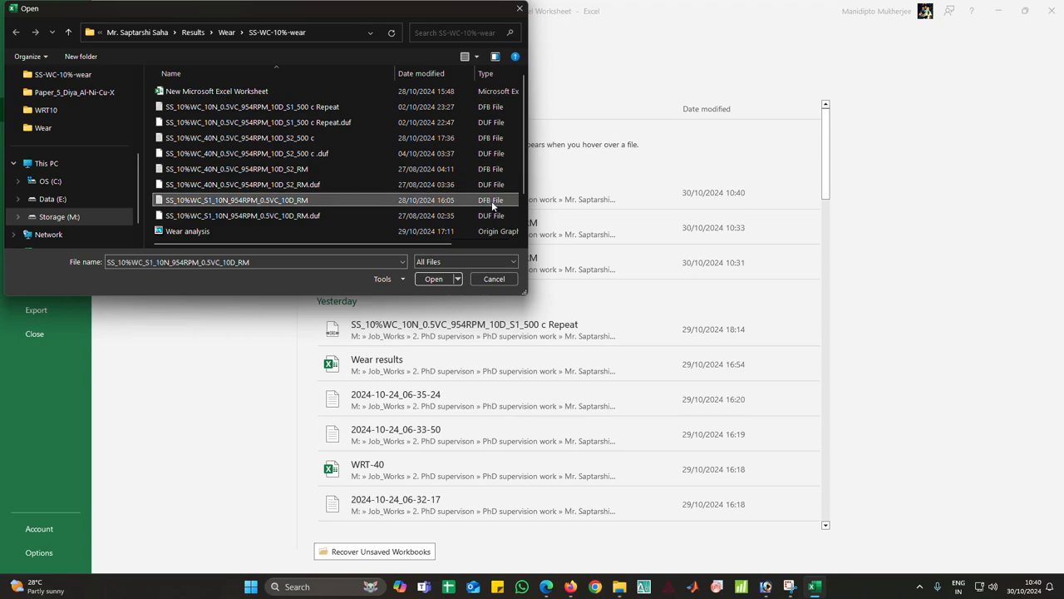
{"action": "left_click", "coordinate": [437, 279]}
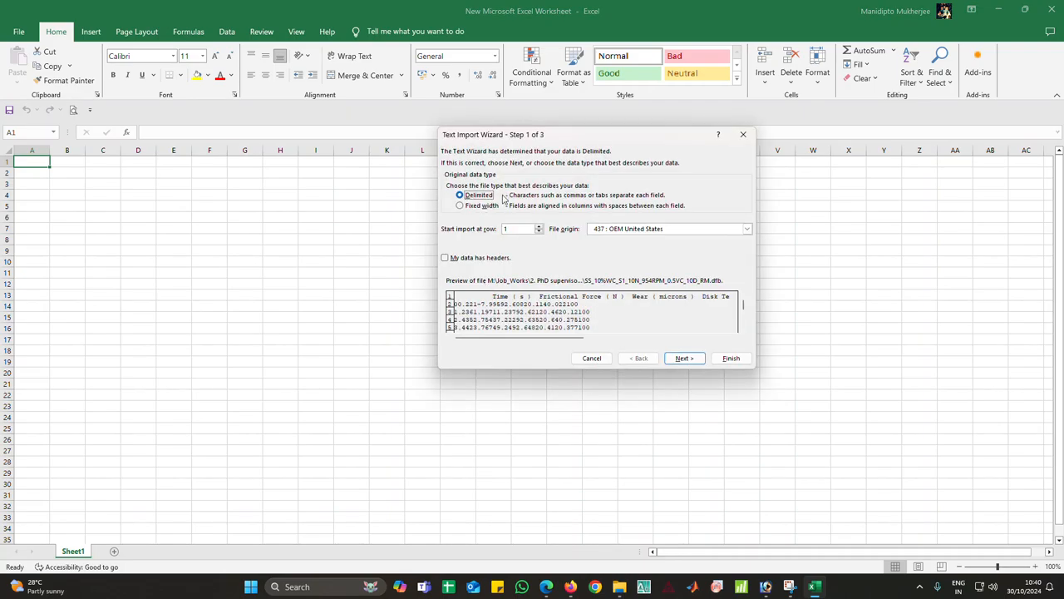
Import the text data as delimited, using Tab, Semicolon and Comma delimiters with General column format
{"action": "left_click", "coordinate": [684, 359]}
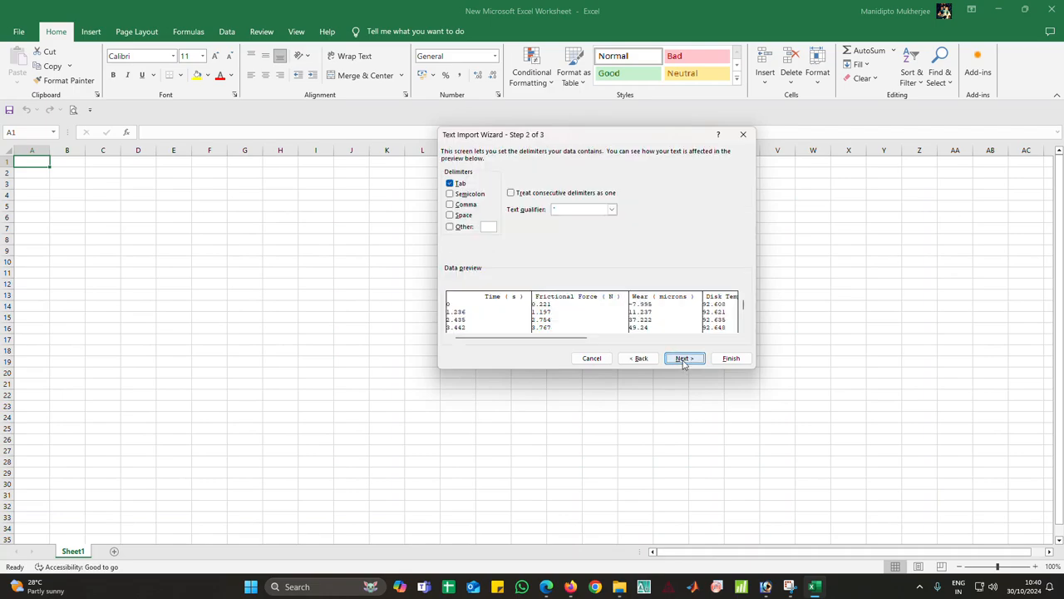
{"action": "left_click", "coordinate": [468, 193]}
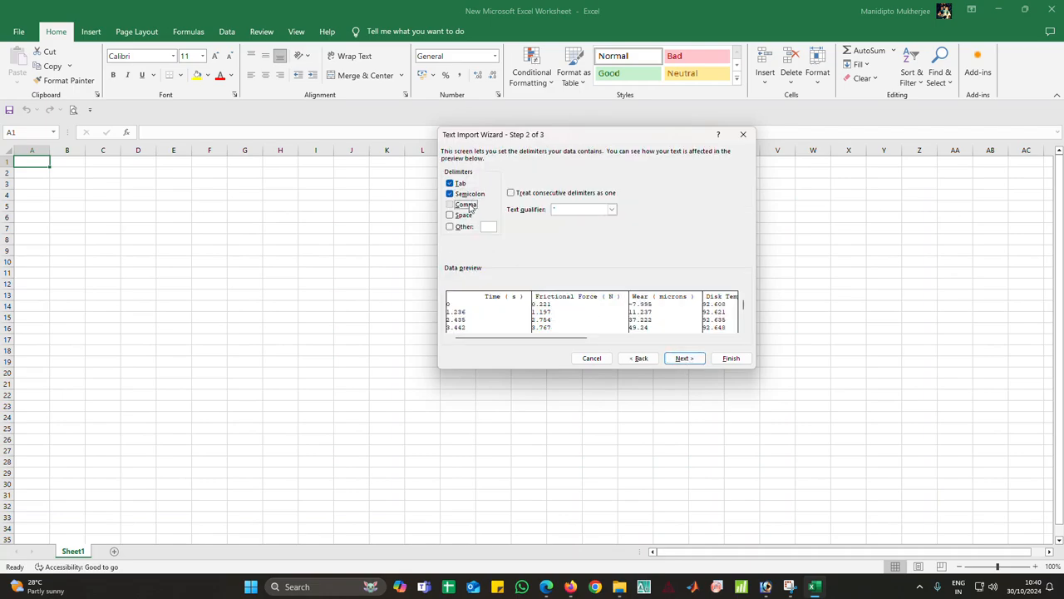
{"action": "left_click", "coordinate": [466, 204]}
{"action": "left_click", "coordinate": [685, 358]}
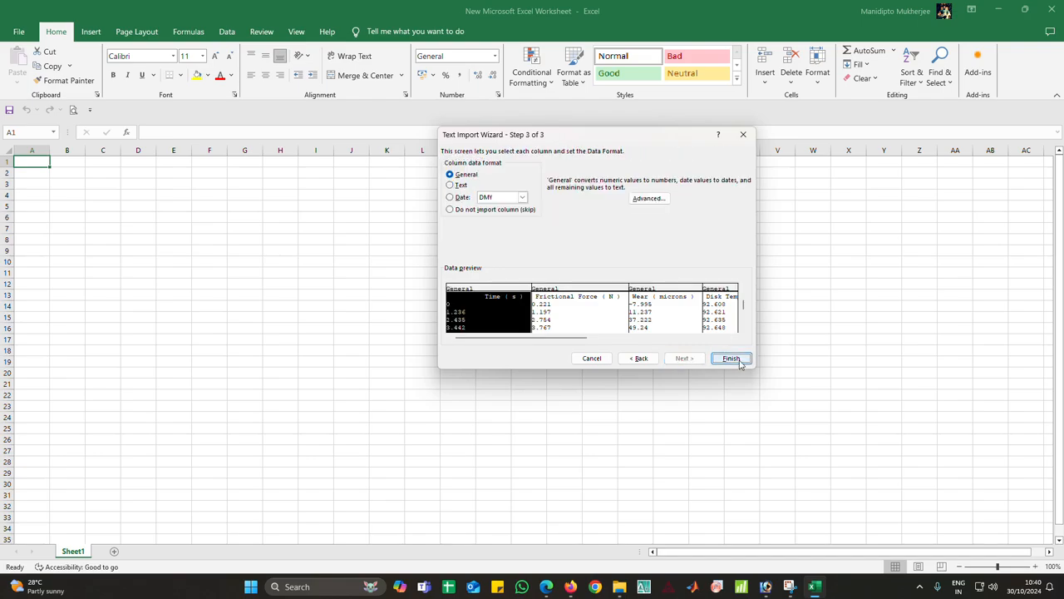
{"action": "left_click", "coordinate": [736, 360]}
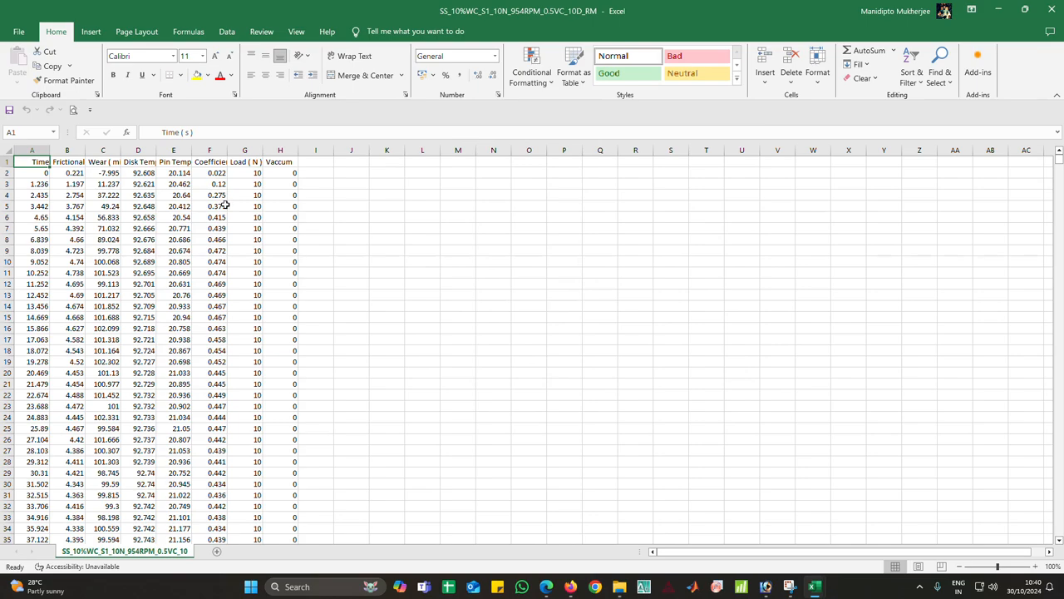
Switch to OriginPro and clear the long names of columns A and B in Book1
{"action": "left_click", "coordinate": [715, 587]}
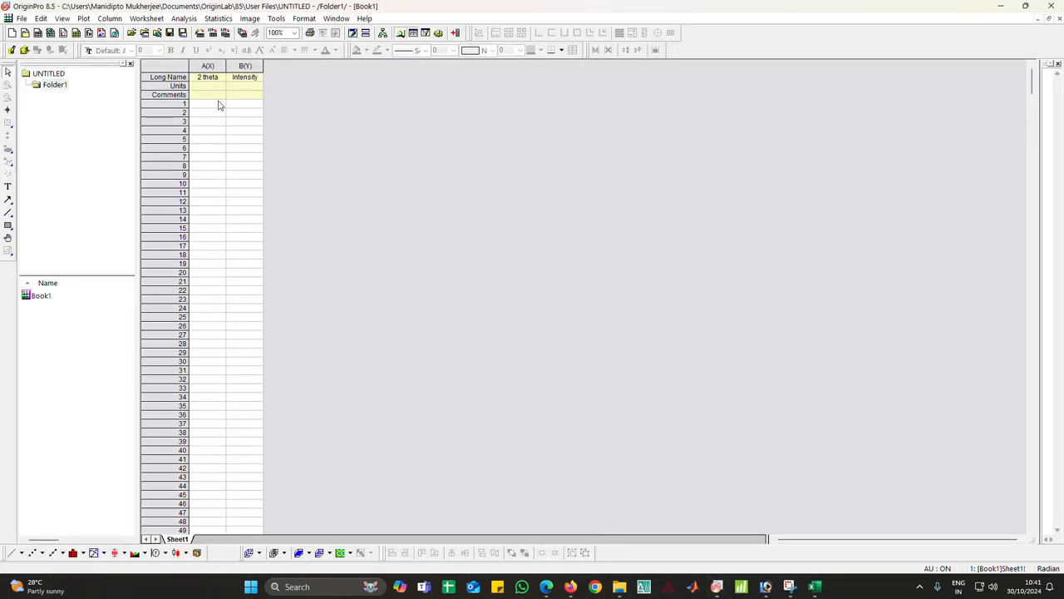
{"action": "left_click", "coordinate": [214, 79]}
{"action": "key", "text": "Delete"}
{"action": "left_click", "coordinate": [249, 79]}
{"action": "key", "text": "Delete"}
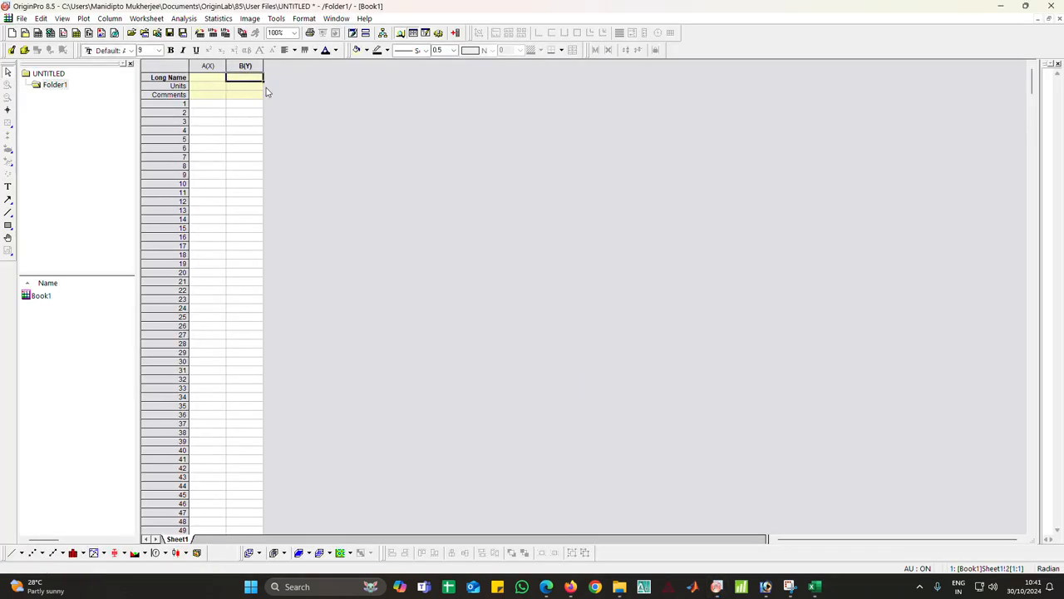
{"action": "left_click", "coordinate": [362, 168]}
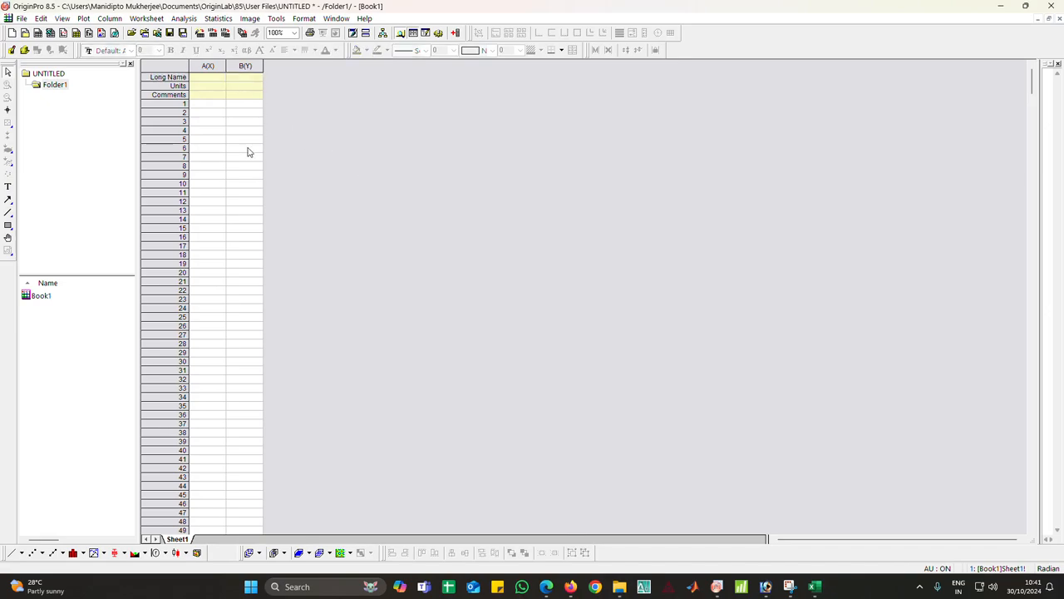
Set column A's long name to Time and its units to Sec
{"action": "left_click", "coordinate": [210, 76]}
{"action": "left_click", "coordinate": [210, 75]}
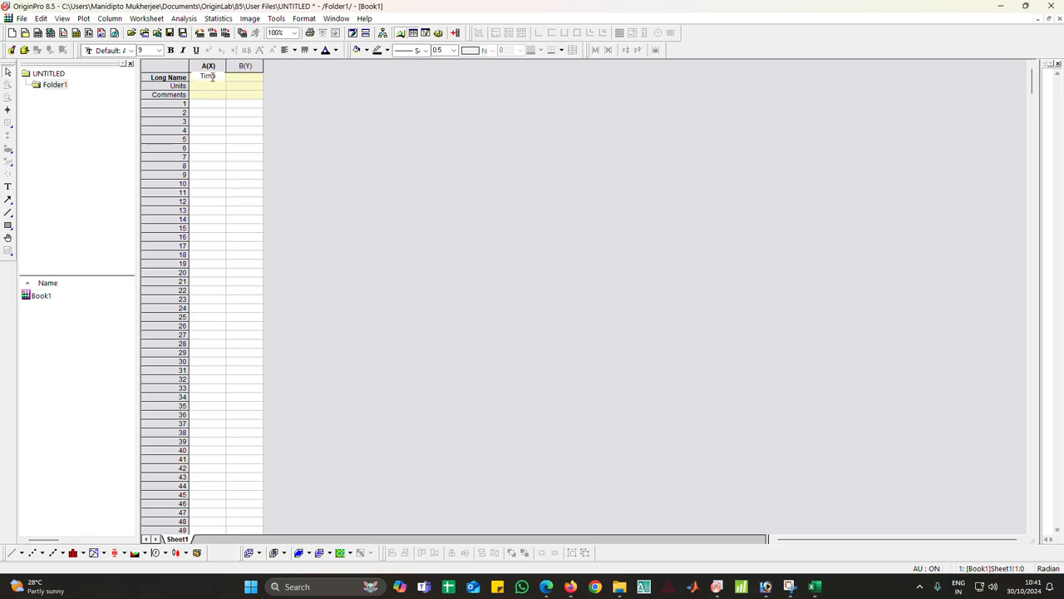
{"action": "left_click", "coordinate": [211, 87]}
{"action": "left_click", "coordinate": [212, 86]}
{"action": "type", "text": "Sec"}
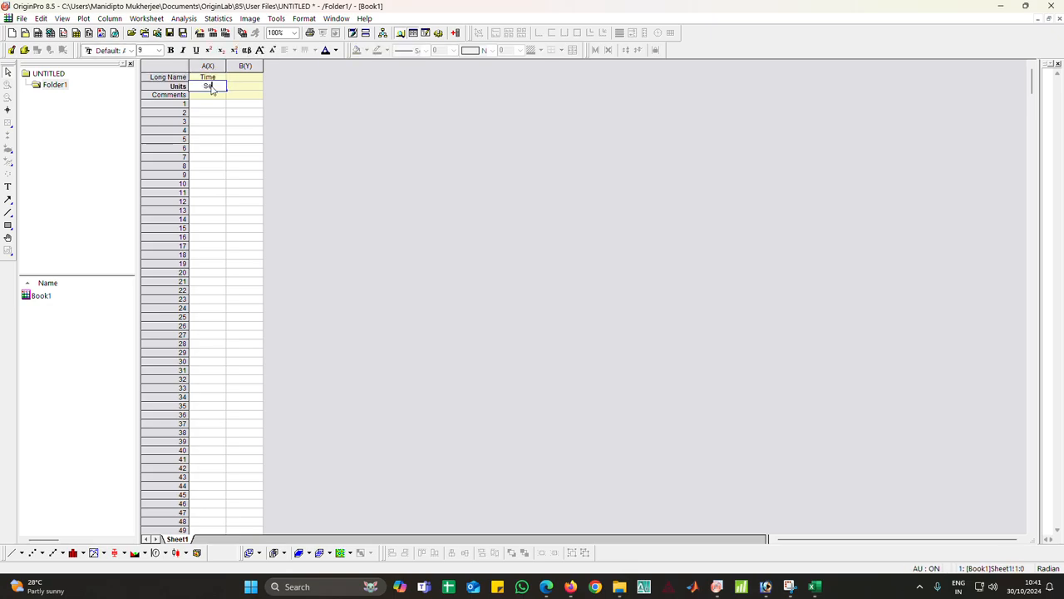
Set column B's long name to CoF
{"action": "left_click", "coordinate": [245, 77]}
{"action": "left_click", "coordinate": [245, 77]}
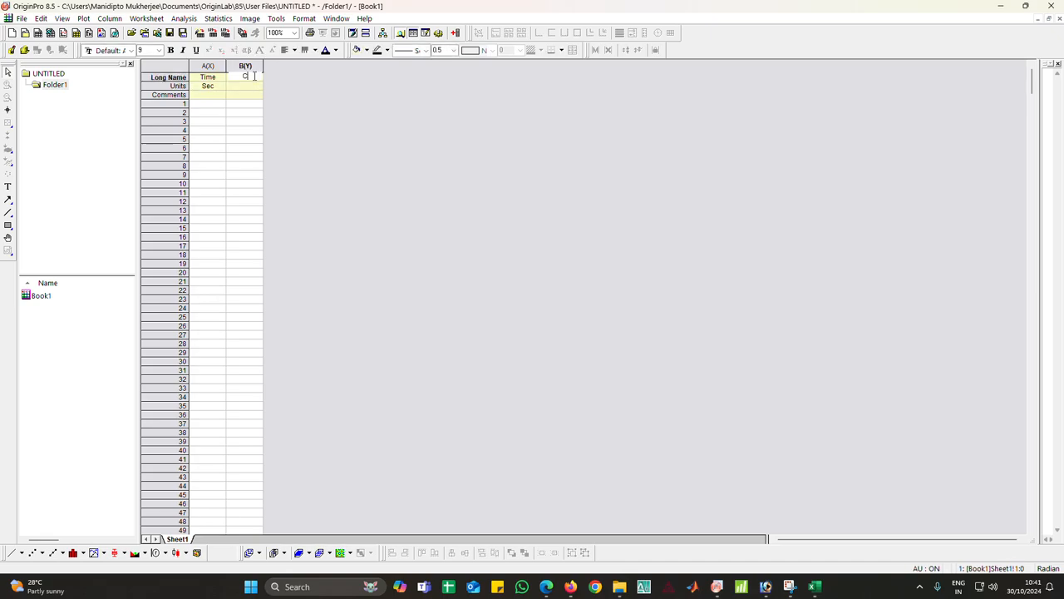
{"action": "type", "text": "CoF"}
Enter the comment WRT-10 for column A
{"action": "left_click", "coordinate": [214, 97]}
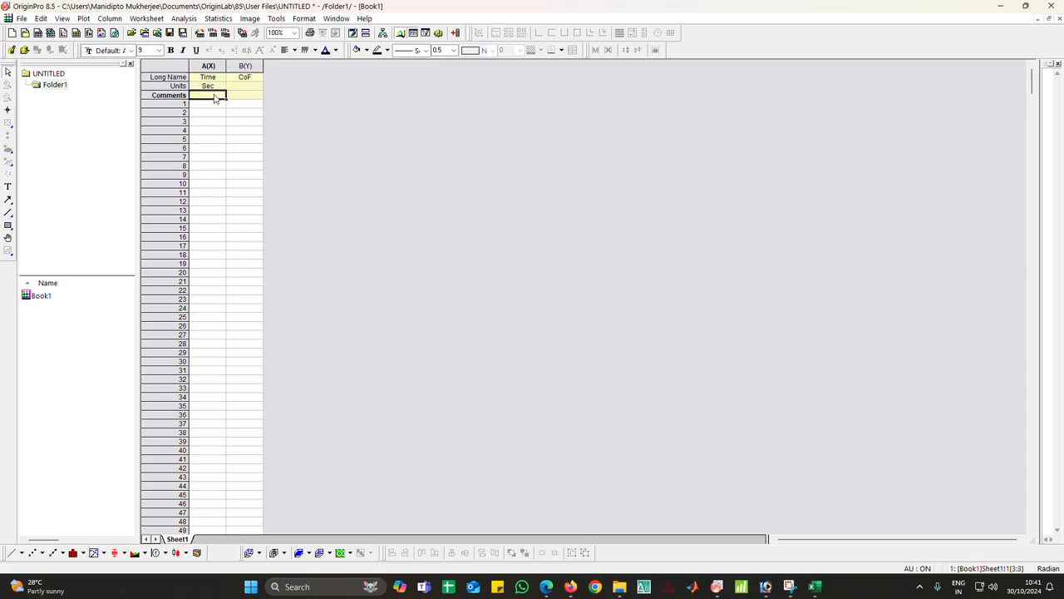
{"action": "left_click", "coordinate": [214, 95]}
{"action": "type", "text": "WRT"}
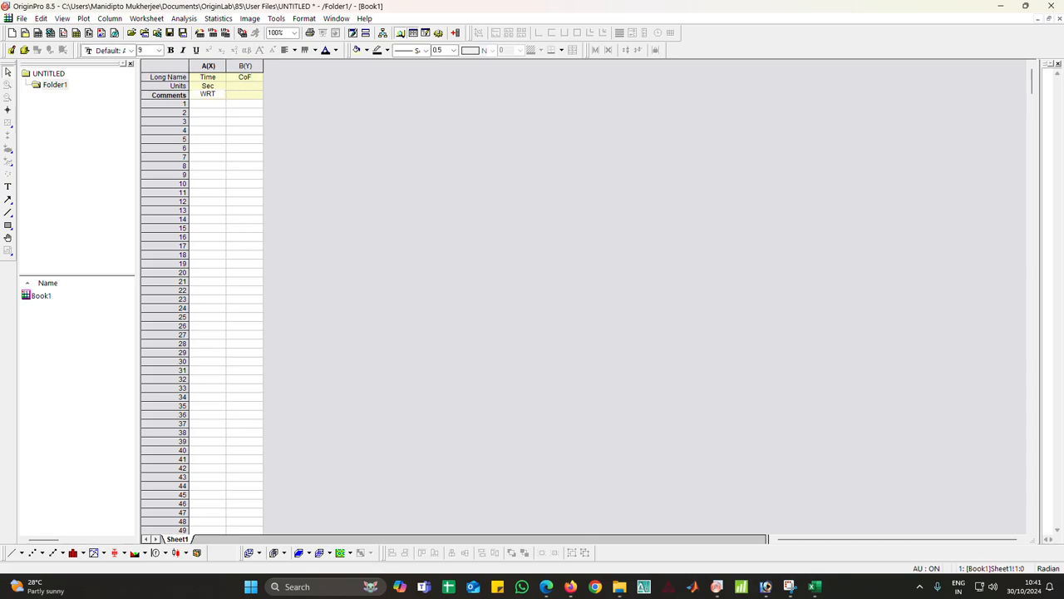
{"action": "type", "text": "-10"}
Enter the comment WRT-10 for column B
{"action": "left_click", "coordinate": [243, 96]}
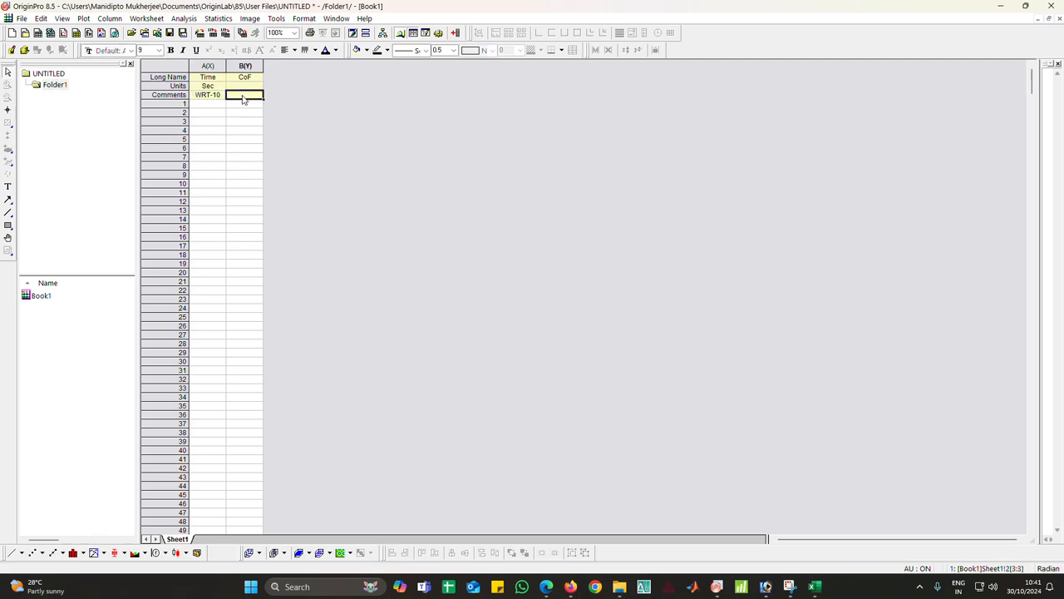
{"action": "left_click", "coordinate": [243, 98]}
{"action": "type", "text": "WRT-"}
{"action": "left_click", "coordinate": [243, 95]}
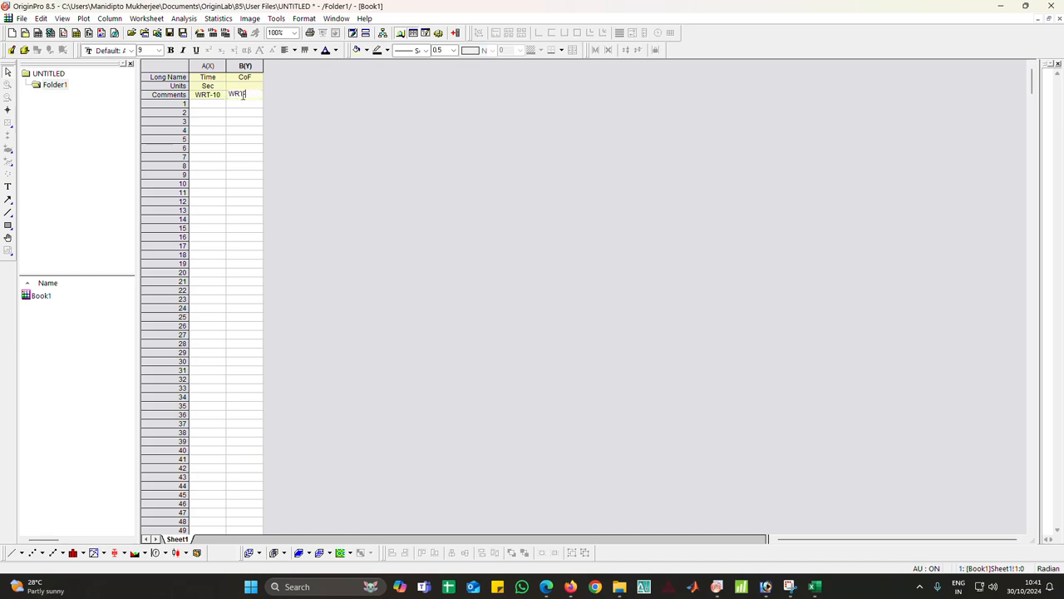
{"action": "left_click", "coordinate": [290, 141]}
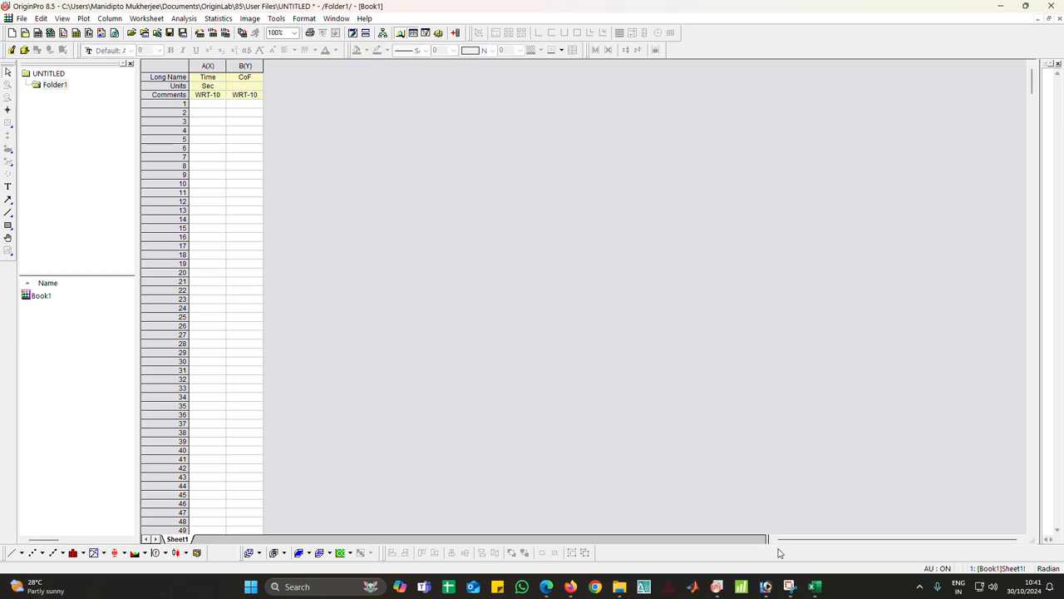
Switch back to Excel and copy the Time values from A2 down to the end of the column
{"action": "mouse_move", "coordinate": [815, 586]}
{"action": "left_click", "coordinate": [843, 540]}
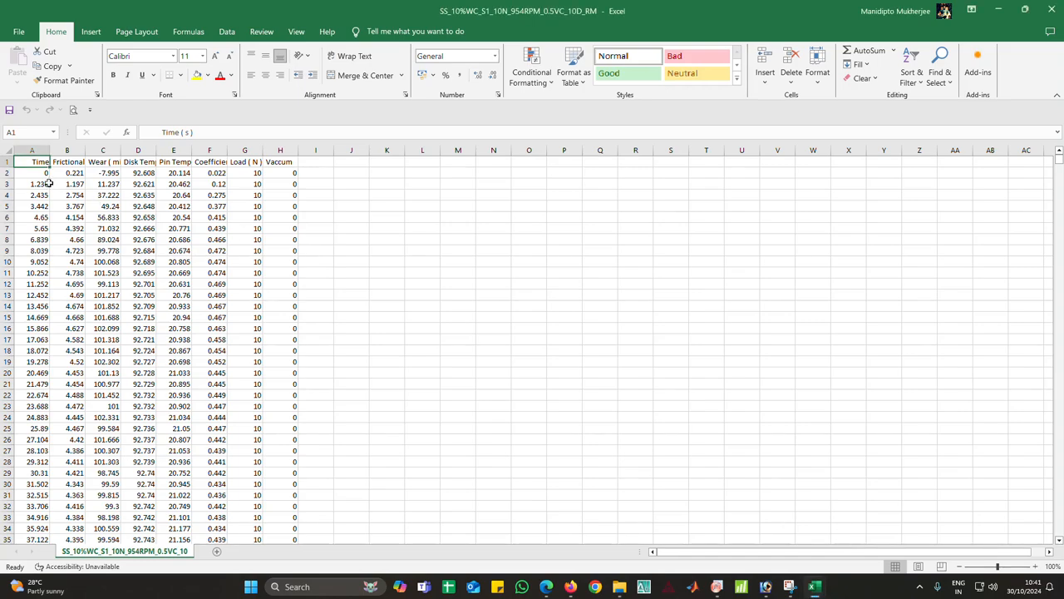
{"action": "left_click", "coordinate": [41, 172]}
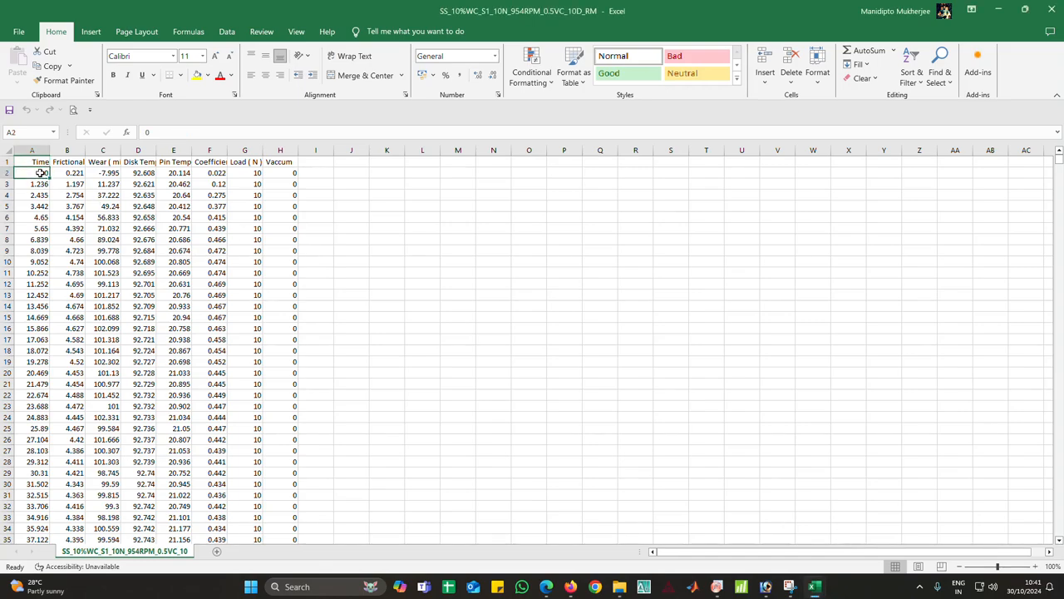
{"action": "left_click", "coordinate": [422, 162]}
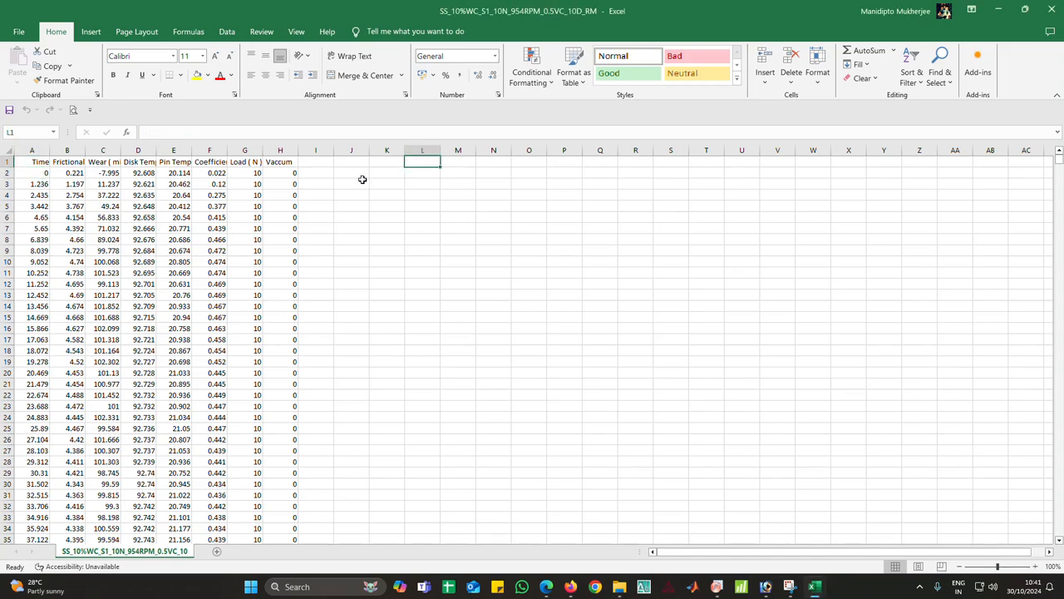
{"action": "left_click", "coordinate": [41, 175]}
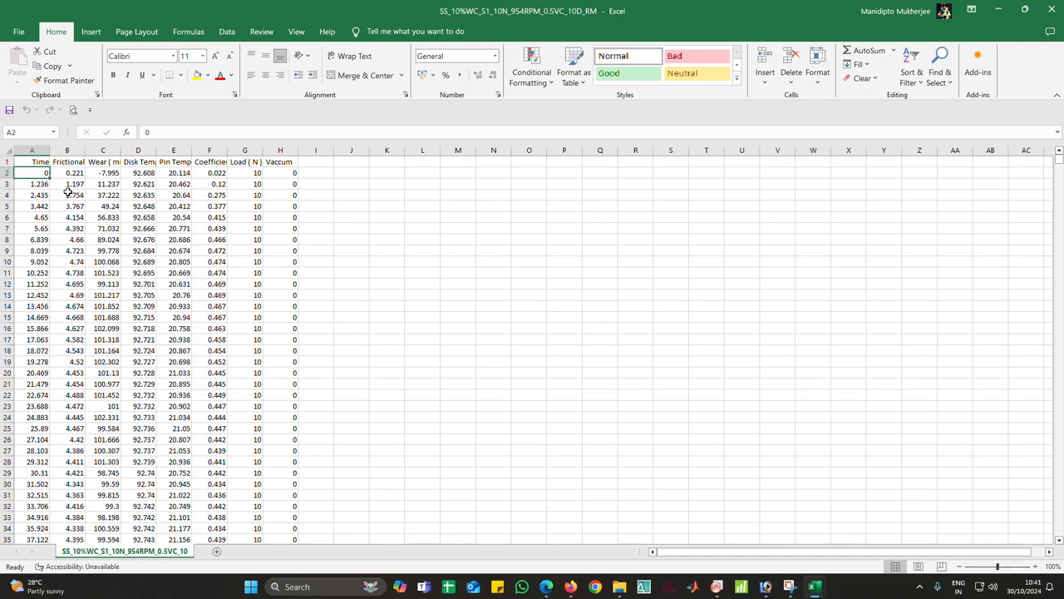
{"action": "key", "text": "ctrl+shift+Down"}
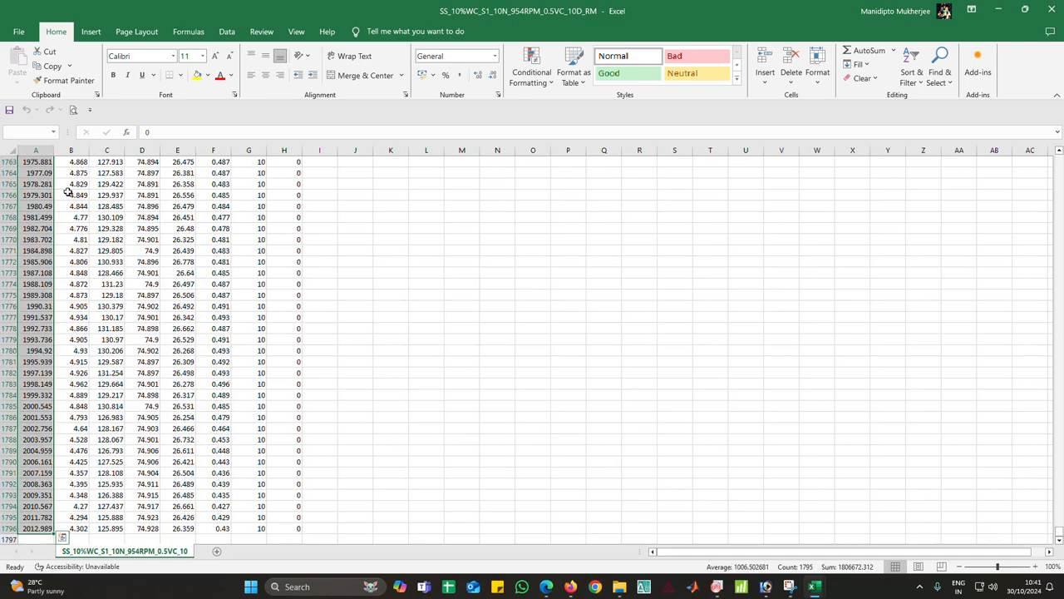
{"action": "key", "text": "ctrl+q"}
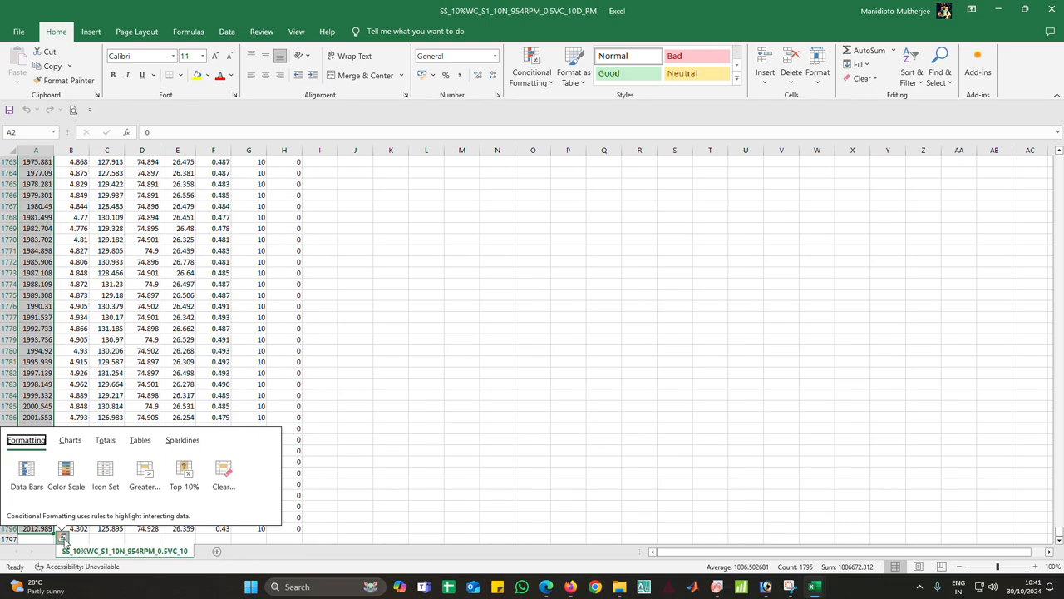
{"action": "key", "text": "Escape"}
{"action": "key", "text": "ctrl+c"}
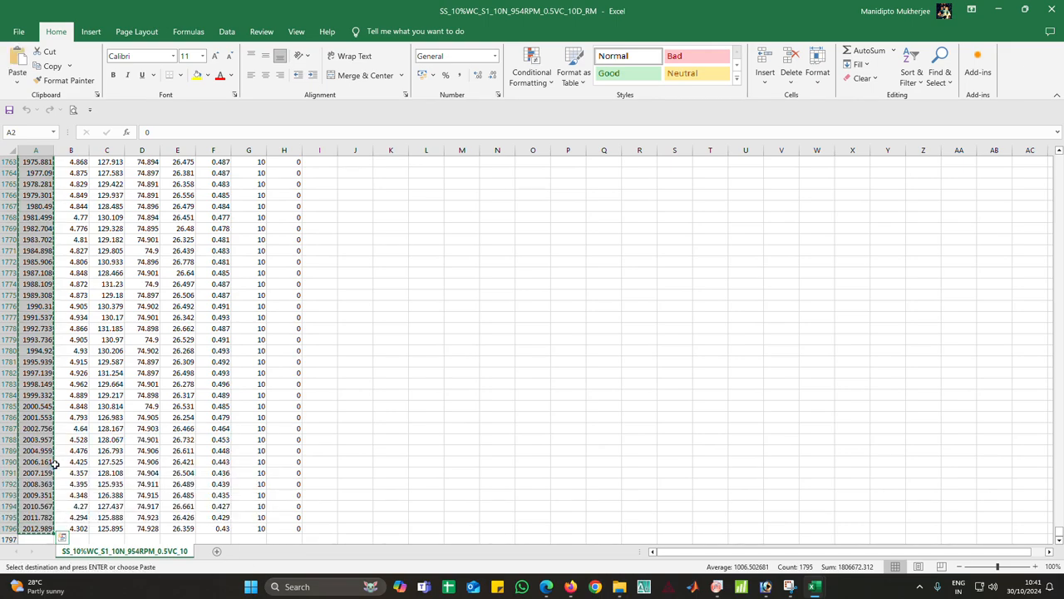
Paste the copied Time values into column A of the OriginPro worksheet starting at row 1
{"action": "left_click", "coordinate": [716, 586]}
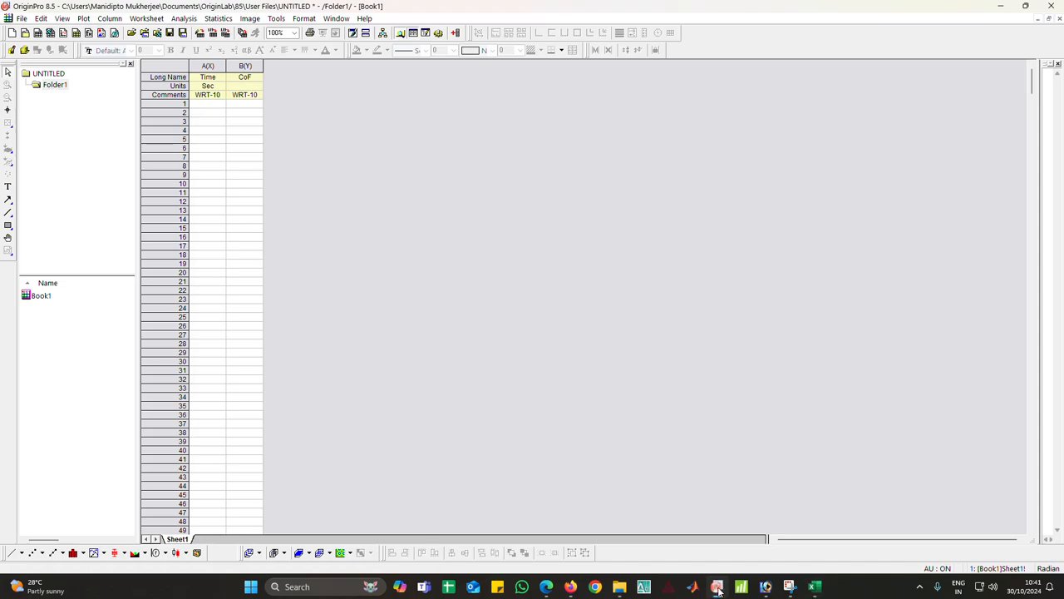
{"action": "left_click", "coordinate": [215, 105]}
{"action": "key", "text": "ctrl+v"}
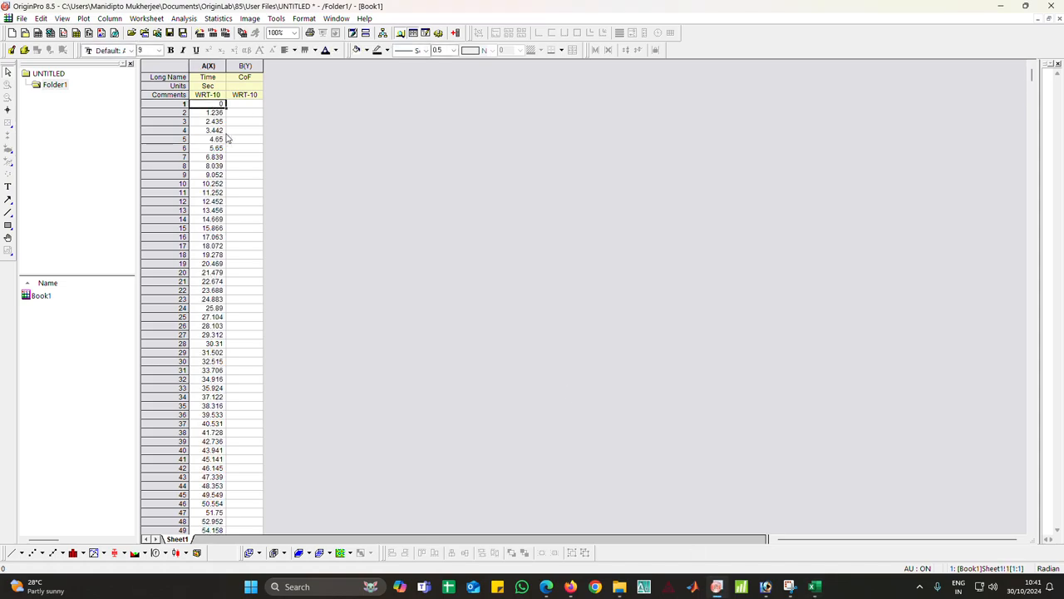
Return to the Excel data sheet and copy the coefficient of friction values from F2 to the column's end
{"action": "mouse_move", "coordinate": [815, 586]}
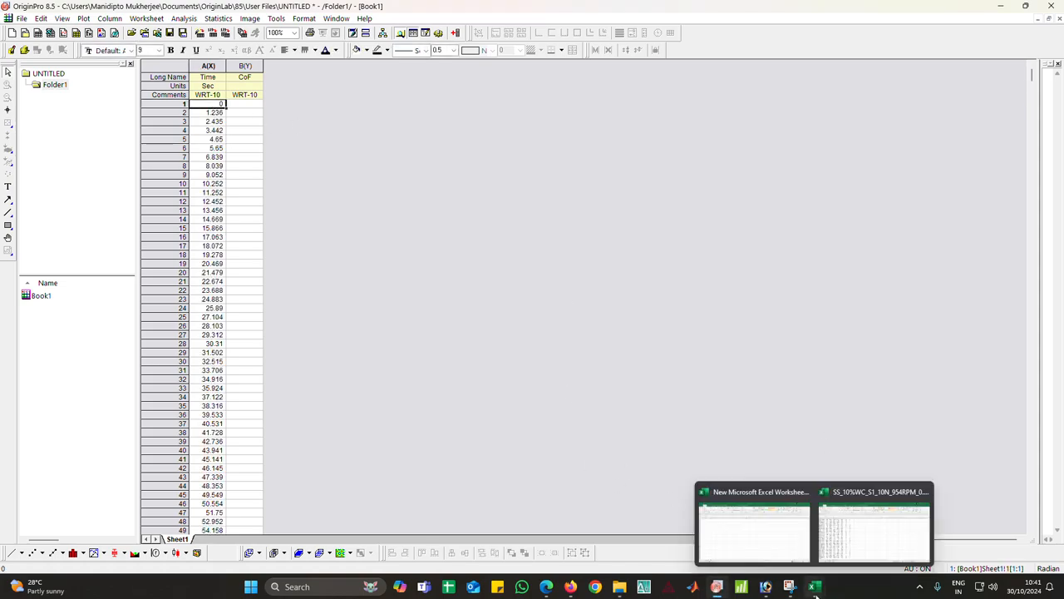
{"action": "left_click", "coordinate": [853, 541]}
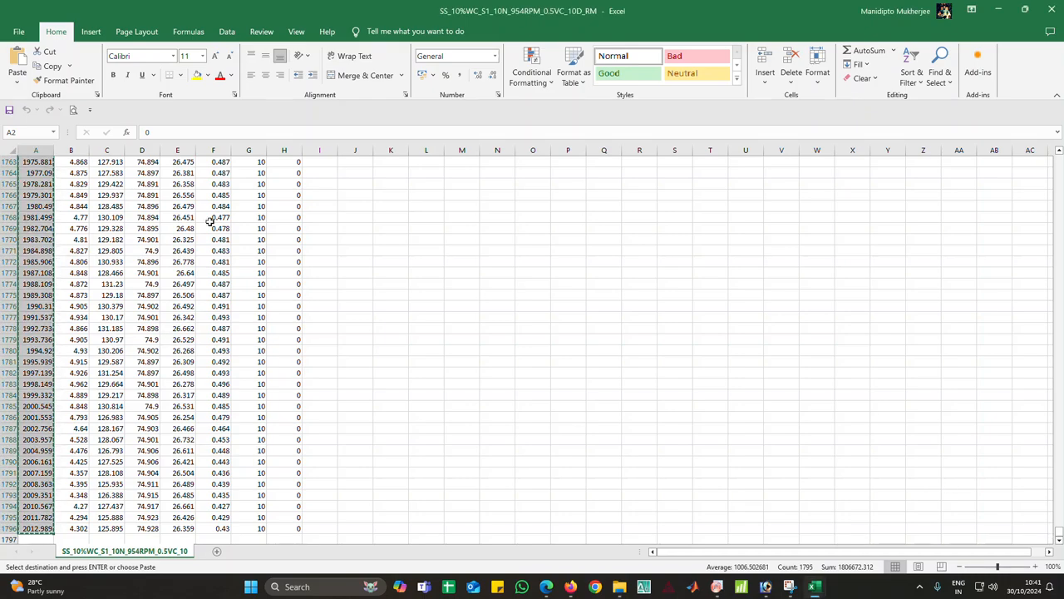
{"action": "key", "text": "ctrl+Home"}
{"action": "left_click", "coordinate": [214, 173]}
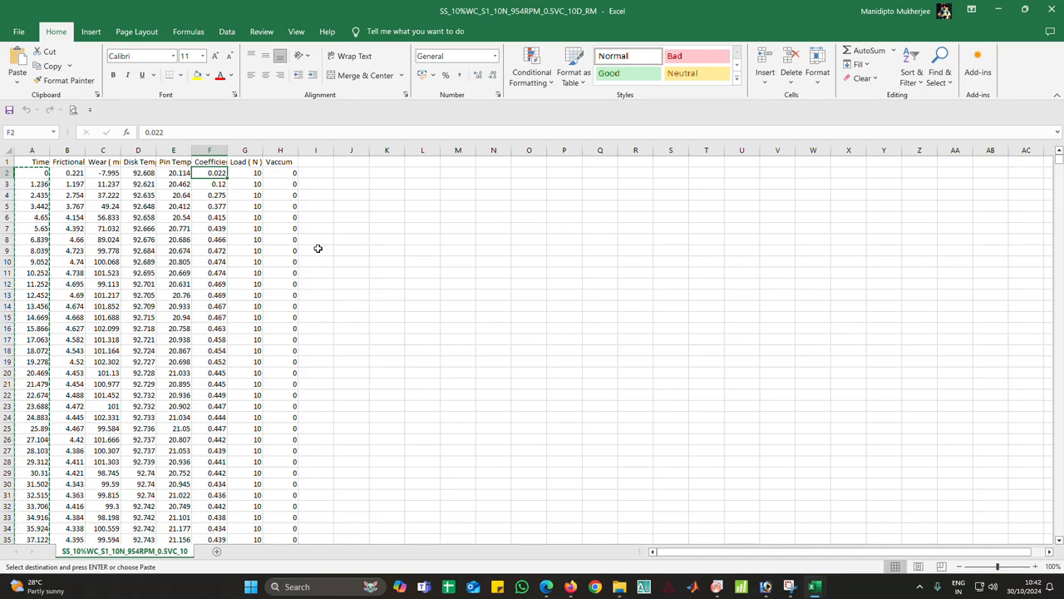
{"action": "key", "text": "ctrl+shift+Down"}
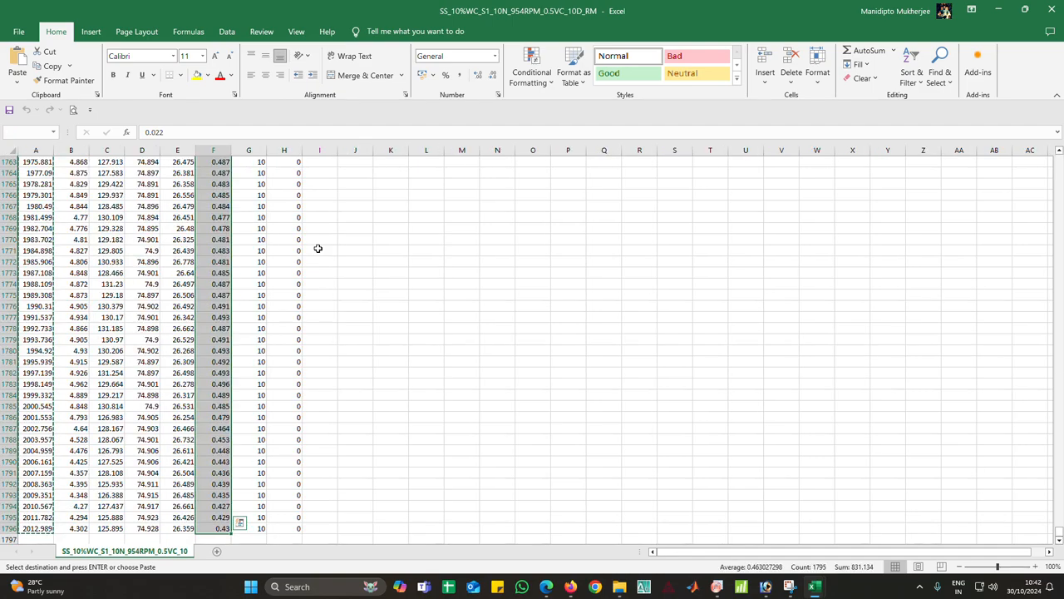
{"action": "key", "text": "ctrl+c"}
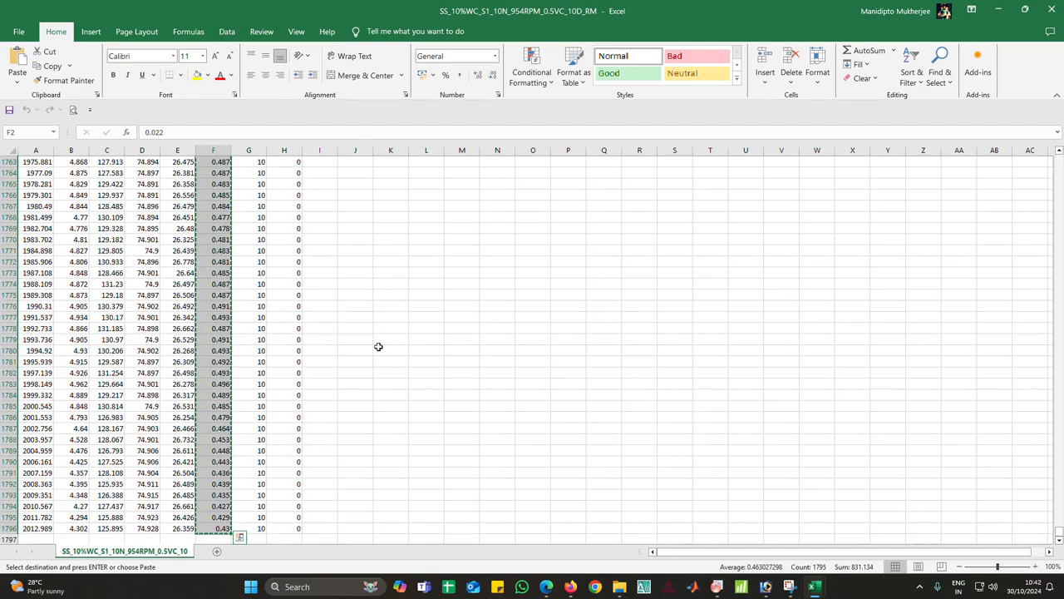
Paste the copied coefficient of friction values into column B of the OriginPro worksheet starting at row 1
{"action": "left_click", "coordinate": [717, 586]}
{"action": "left_click", "coordinate": [253, 104]}
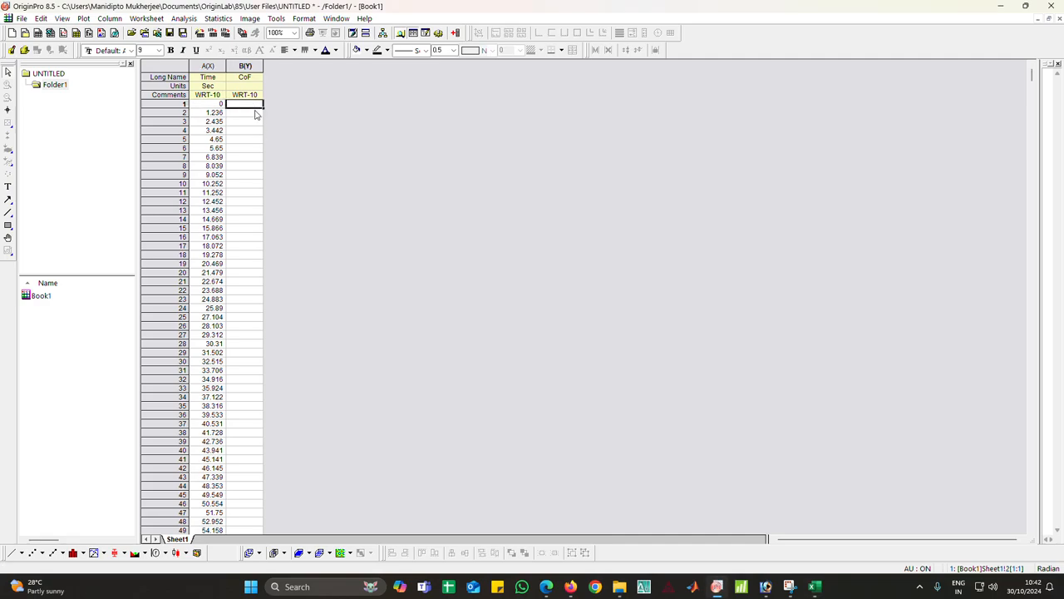
{"action": "key", "text": "ctrl+v"}
{"action": "left_click", "coordinate": [415, 192]}
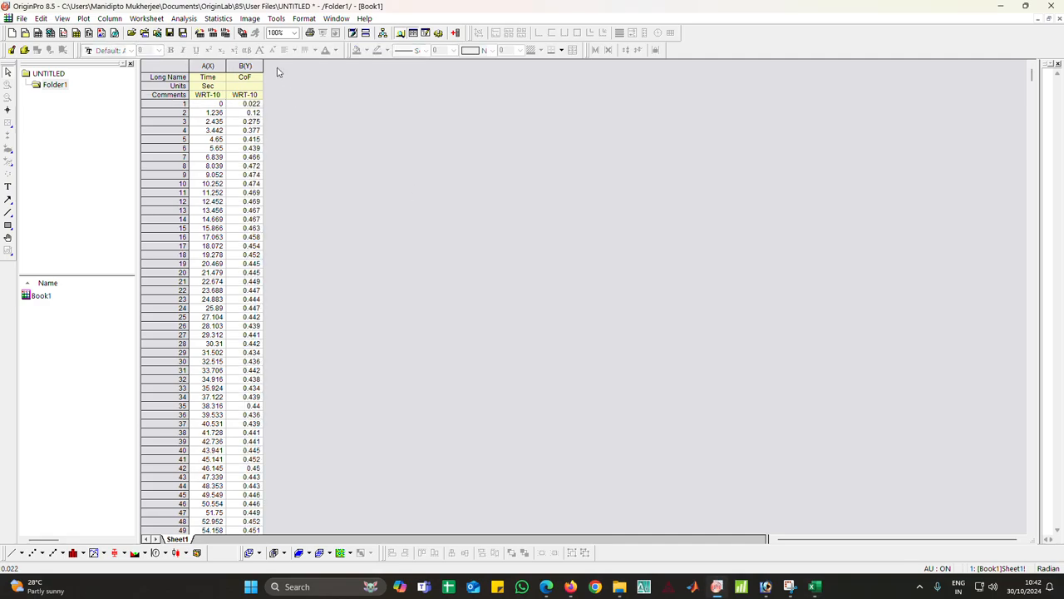
Add two new columns to the worksheet and set column C as an X column
{"action": "left_click", "coordinate": [456, 35]}
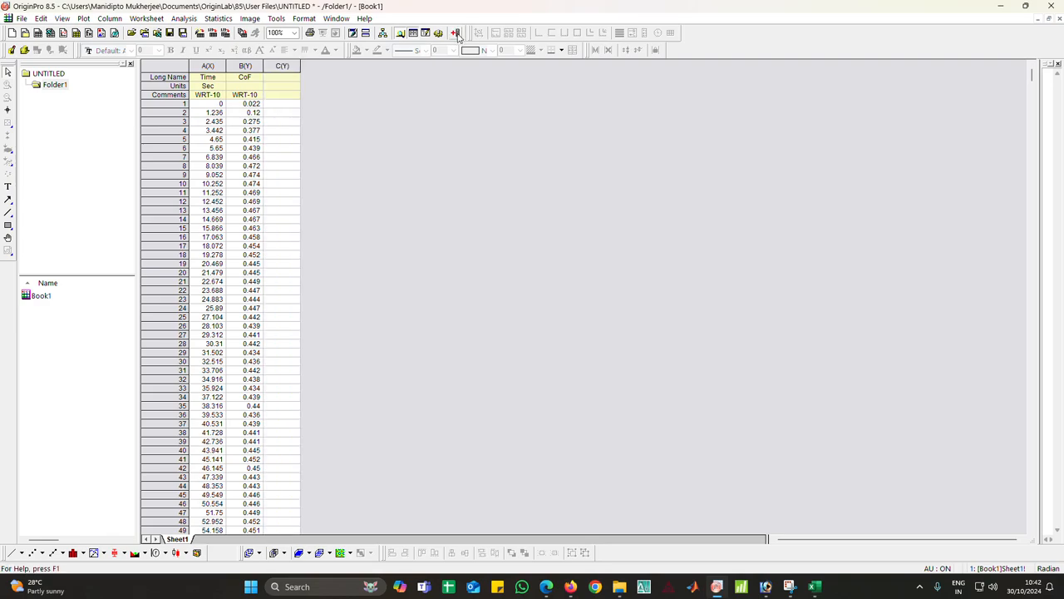
{"action": "left_click", "coordinate": [455, 33]}
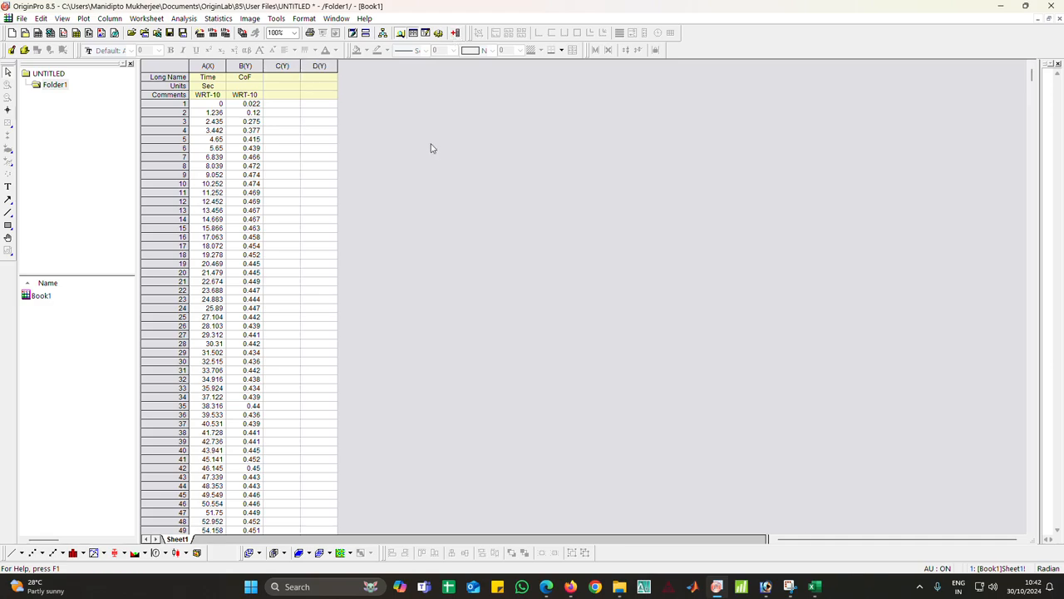
{"action": "left_click", "coordinate": [282, 67]}
{"action": "right_click", "coordinate": [282, 68]}
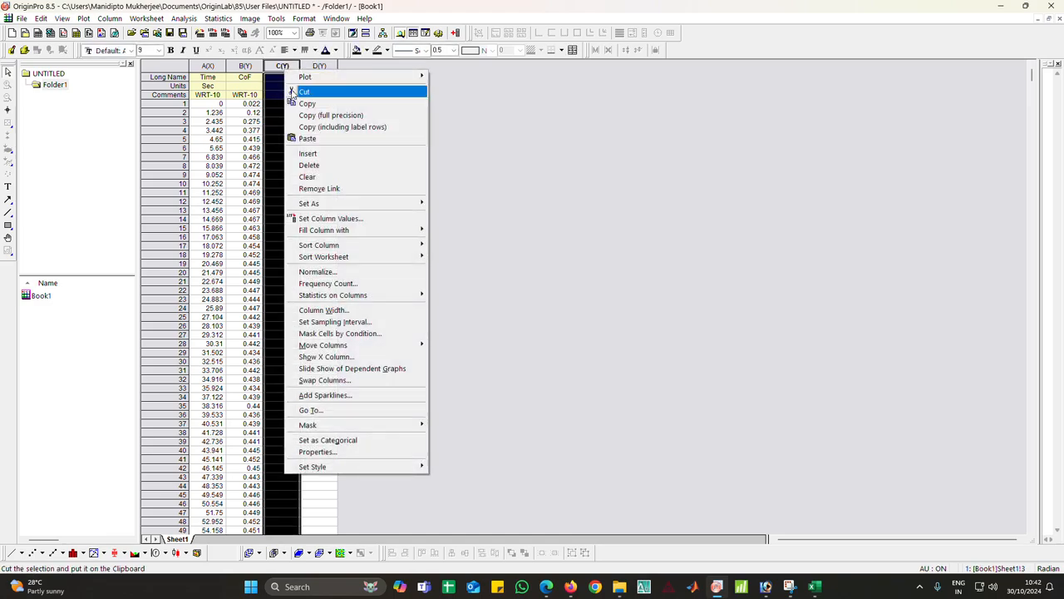
{"action": "left_click", "coordinate": [284, 71]}
{"action": "right_click", "coordinate": [280, 67]}
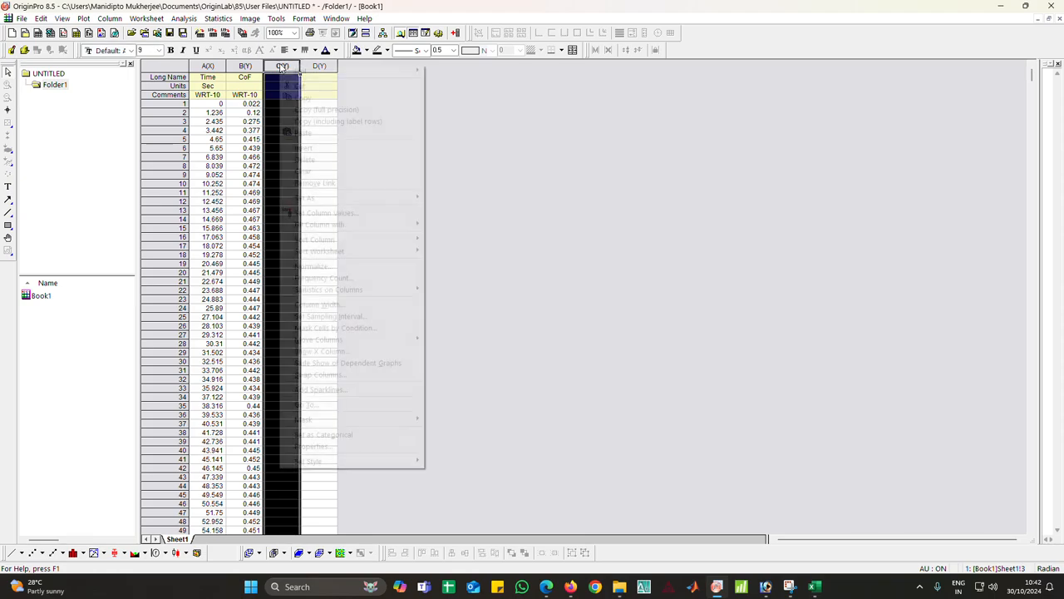
{"action": "mouse_move", "coordinate": [391, 197]}
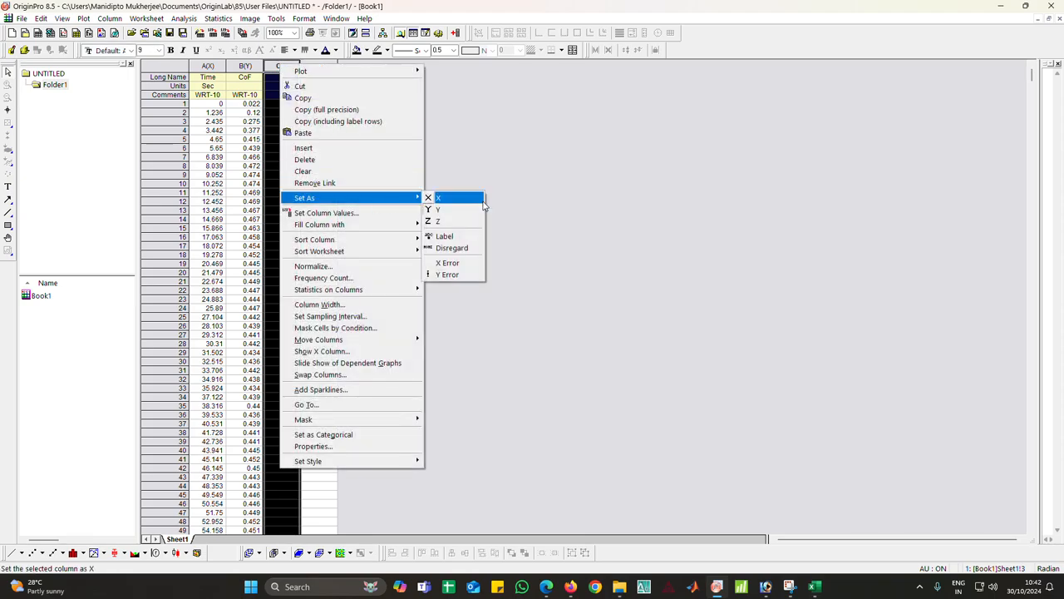
{"action": "left_click", "coordinate": [461, 204]}
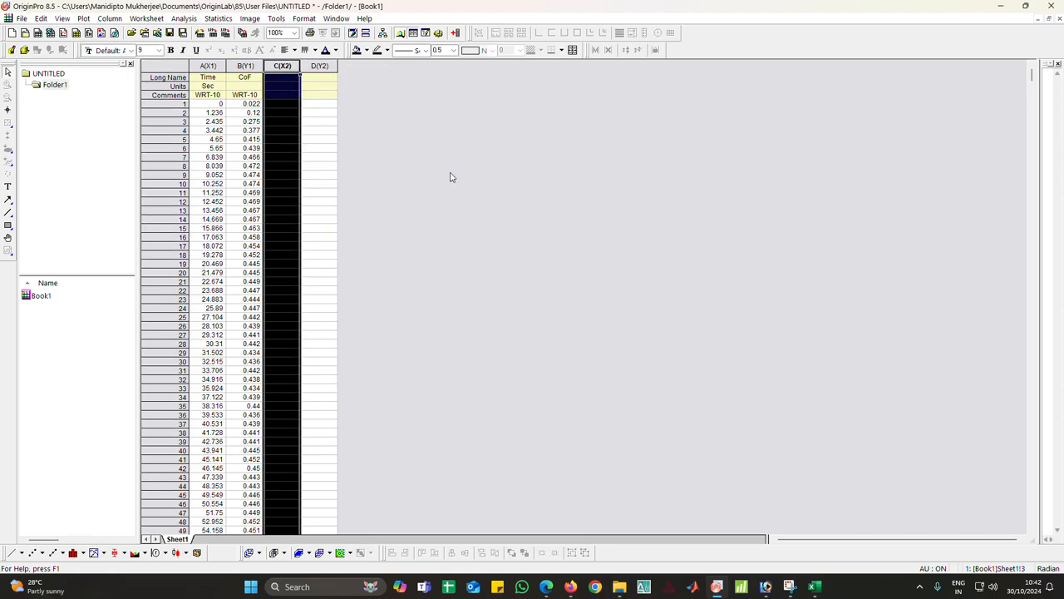
Copy the long names and units of columns A and B into columns C and D
{"action": "left_click_drag", "start_coordinate": [204, 83], "coordinate": [260, 93]}
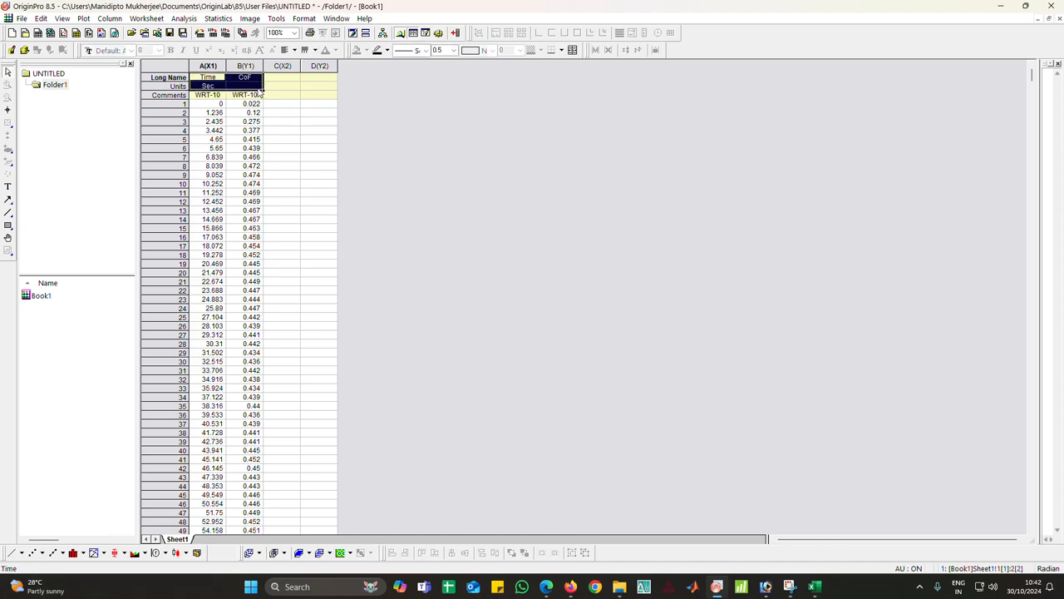
{"action": "left_click", "coordinate": [287, 77]}
{"action": "key", "text": "ctrl+v"}
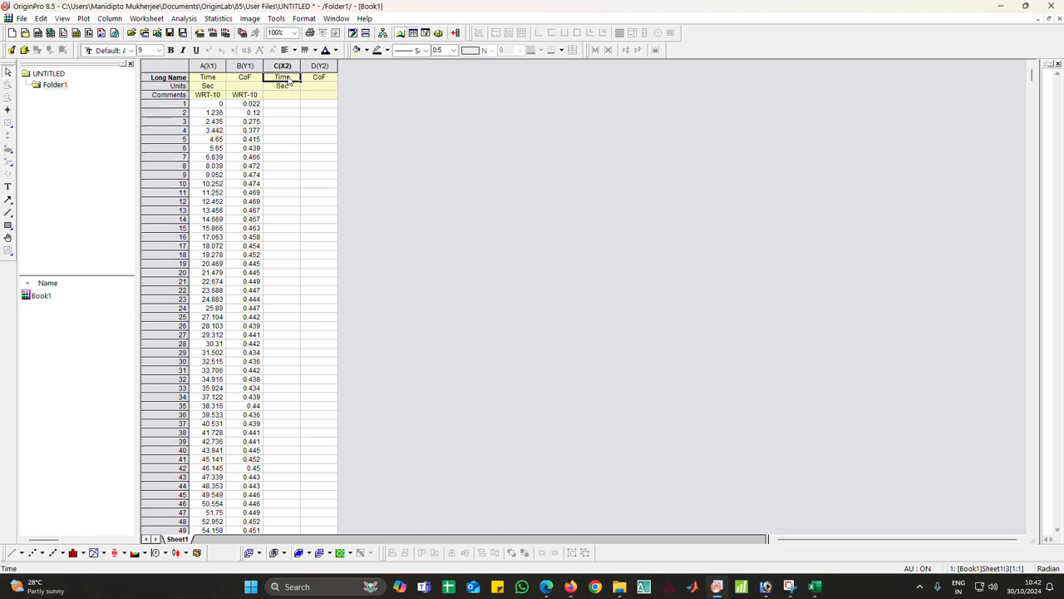
Enter the comment WRT-40 for columns C and D
{"action": "left_click", "coordinate": [293, 97]}
{"action": "type", "text": "W"}
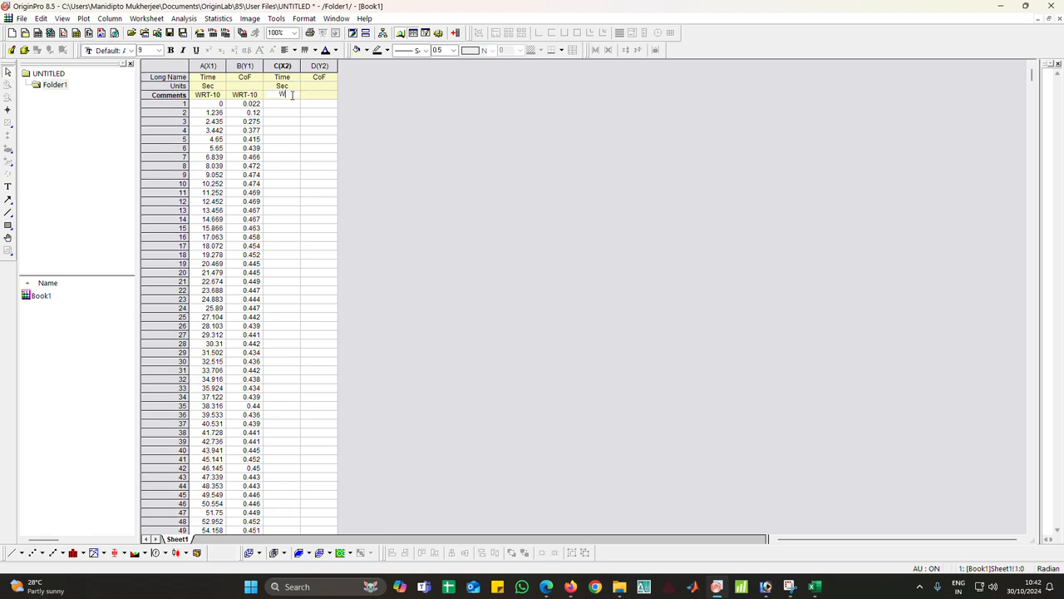
{"action": "type", "text": "RT-40"}
{"action": "left_click", "coordinate": [317, 96]}
{"action": "type", "text": "WRT-4"}
{"action": "left_click", "coordinate": [456, 171]}
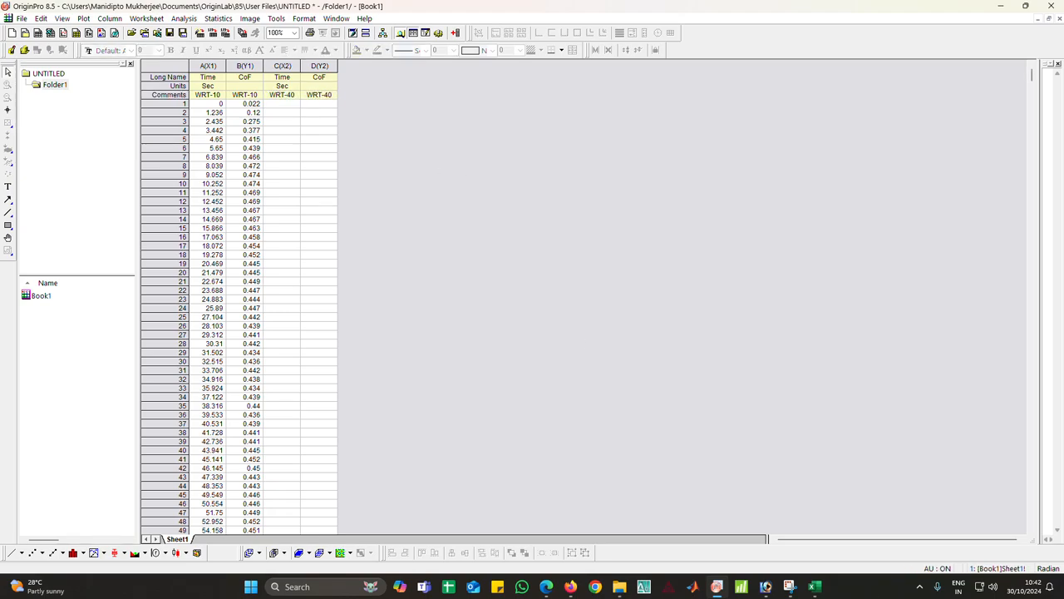
Close the current Excel data workbook without keeping its clipboard contents
{"action": "left_click", "coordinate": [815, 587]}
{"action": "left_click", "coordinate": [861, 533]}
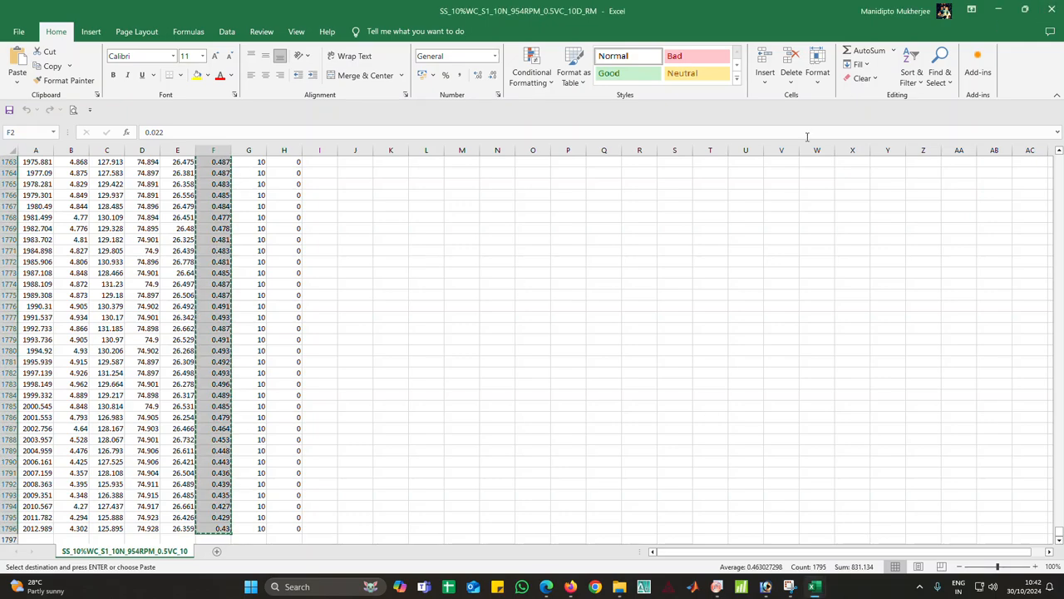
{"action": "left_click", "coordinate": [1053, 11]}
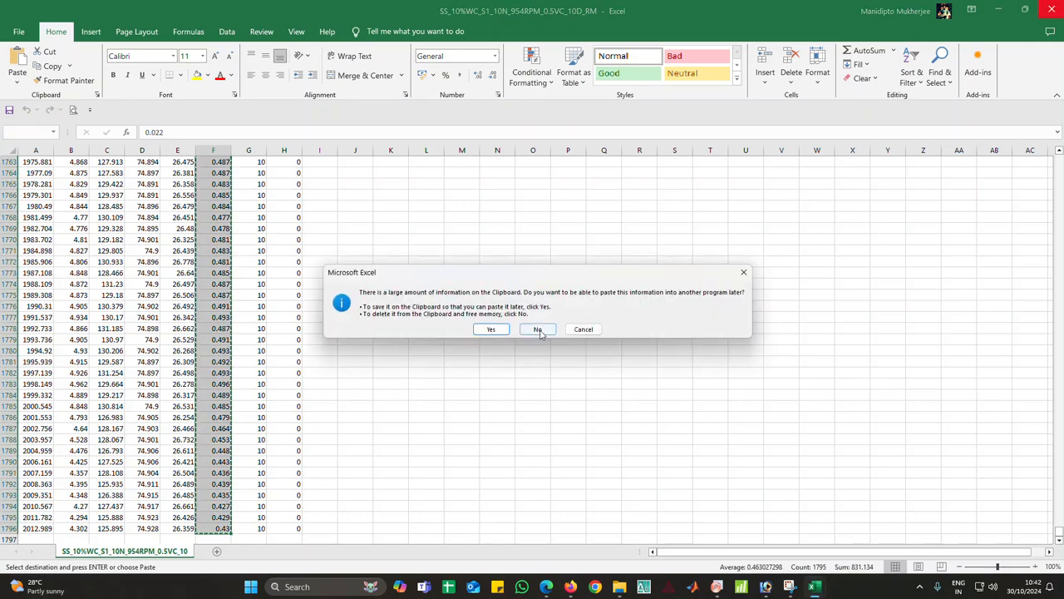
{"action": "left_click", "coordinate": [537, 331]}
{"action": "mouse_move", "coordinate": [720, 584]}
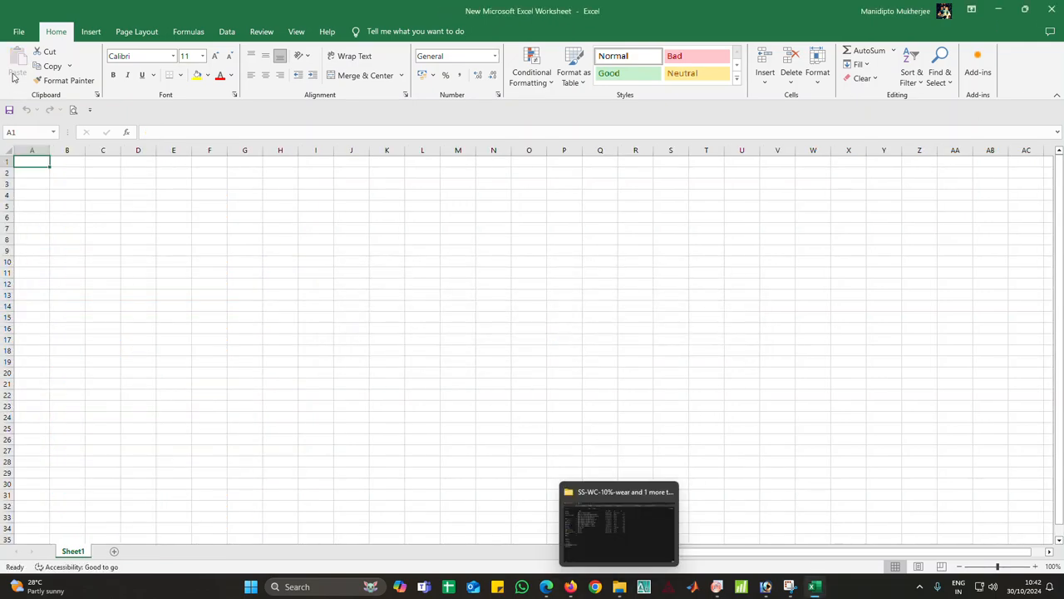
Open the data file SS_10%WC_40N_0.5VC_954RPM_10D_S2_RM in Excel by browsing
{"action": "left_click", "coordinate": [17, 34]}
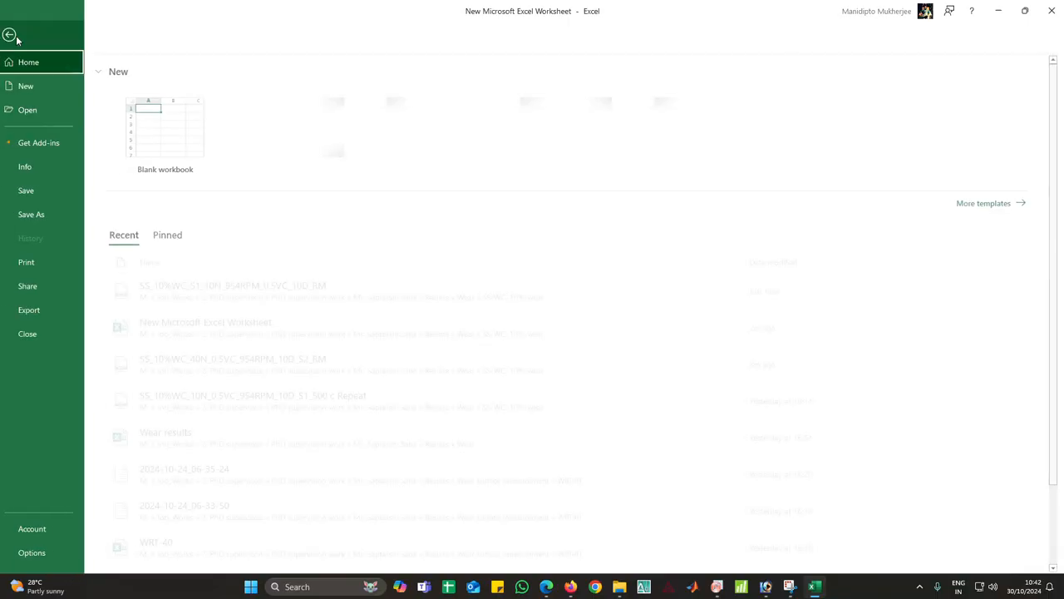
{"action": "left_click", "coordinate": [28, 110]}
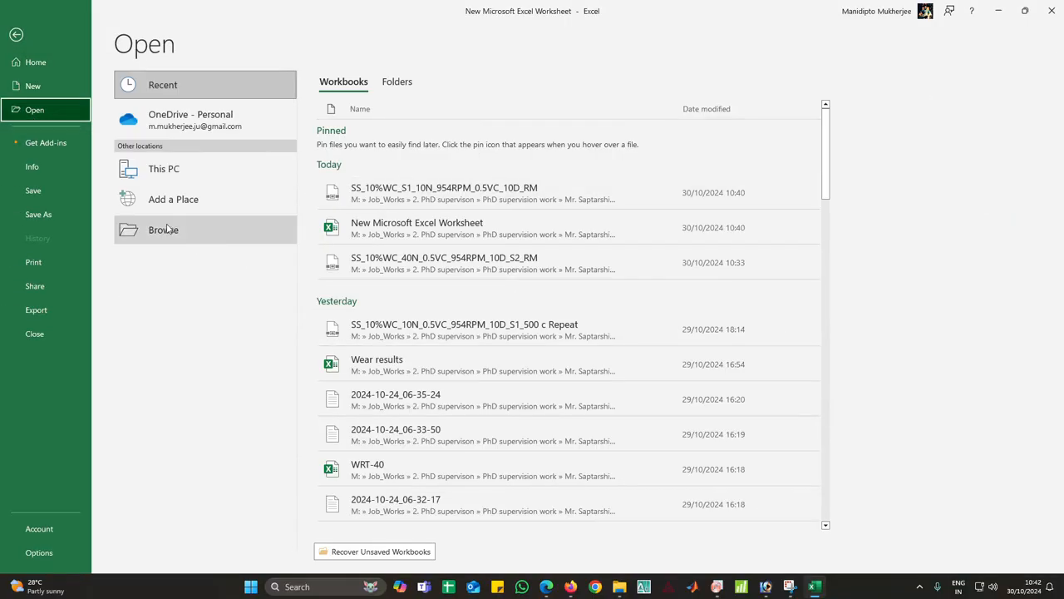
{"action": "left_click", "coordinate": [167, 228]}
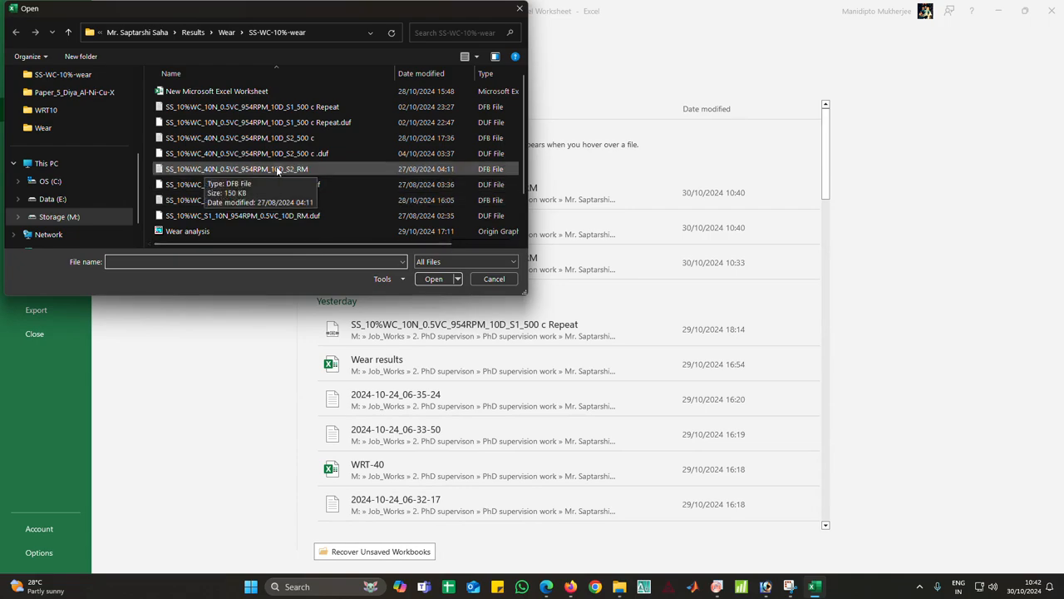
{"action": "left_click", "coordinate": [279, 169]}
{"action": "left_click", "coordinate": [434, 278]}
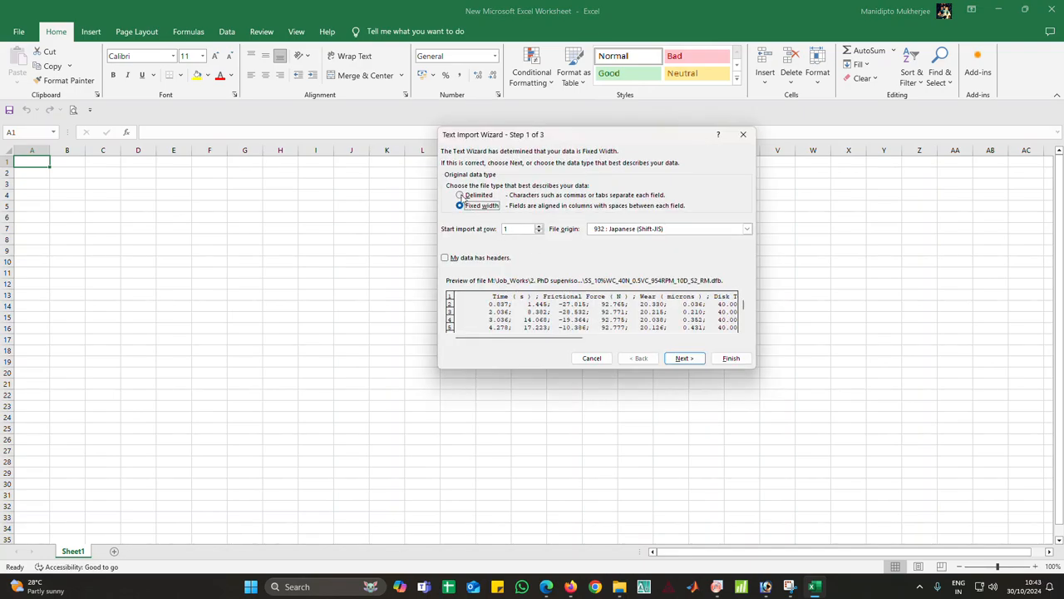
Import the file as delimited text using tab, semicolon and comma delimiters, then finish the wizard
{"action": "left_click", "coordinate": [469, 196]}
{"action": "left_click", "coordinate": [681, 359]}
{"action": "left_click", "coordinate": [471, 195]}
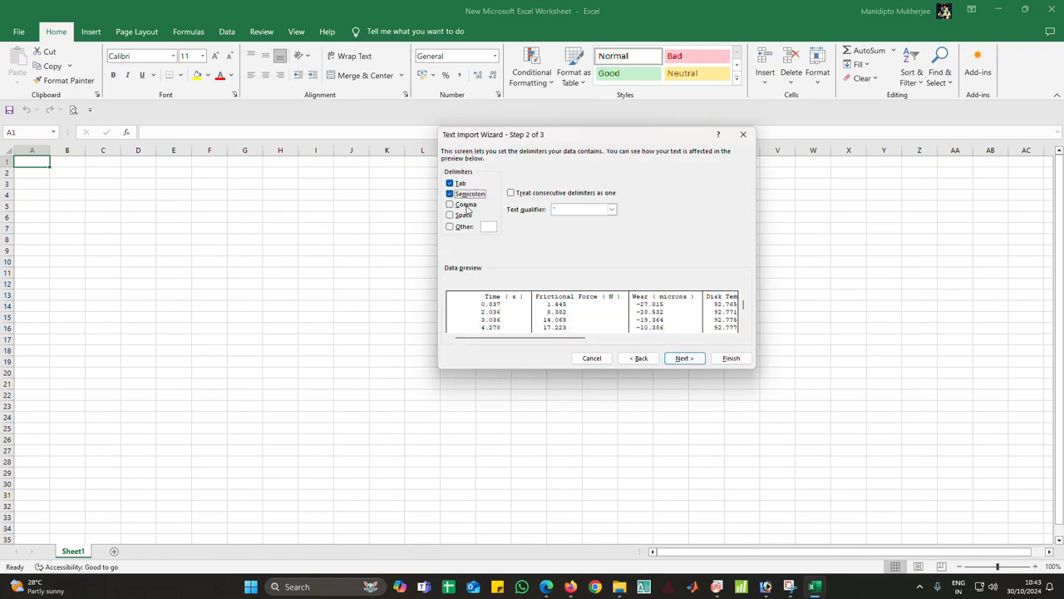
{"action": "left_click", "coordinate": [468, 205]}
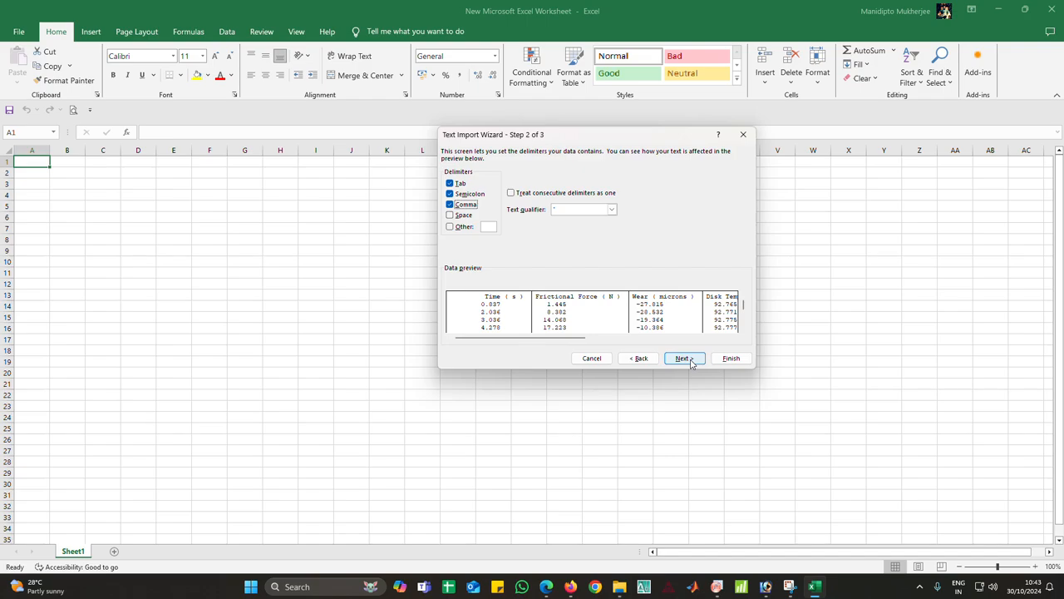
{"action": "left_click", "coordinate": [684, 358]}
{"action": "left_click", "coordinate": [731, 358]}
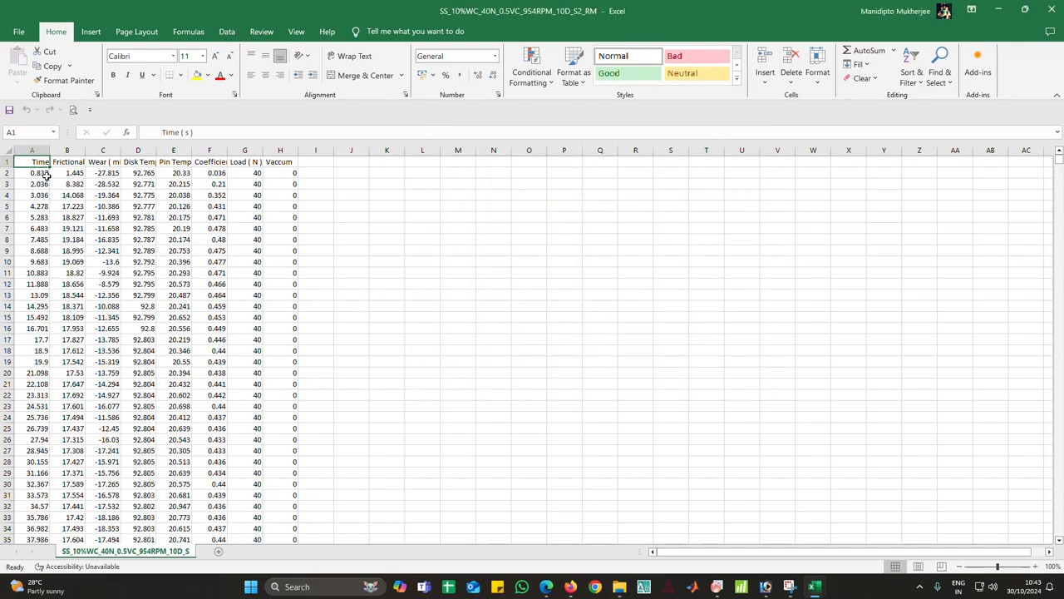
Copy the Time values from A2 down to the end of the column
{"action": "left_click", "coordinate": [47, 175]}
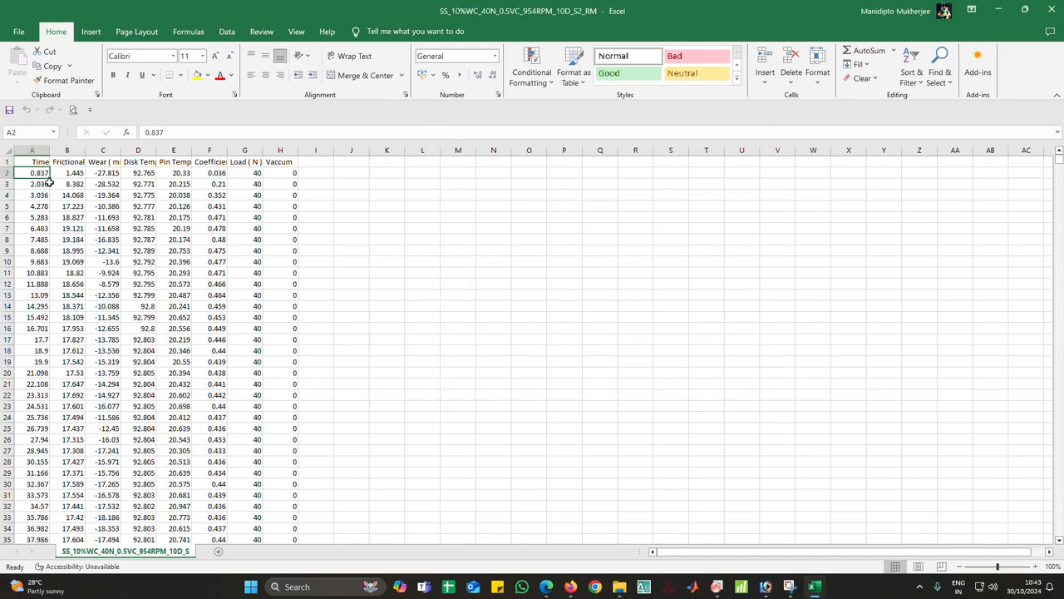
{"action": "key", "text": "ctrl+shift+Down"}
{"action": "key", "text": "ctrl+c"}
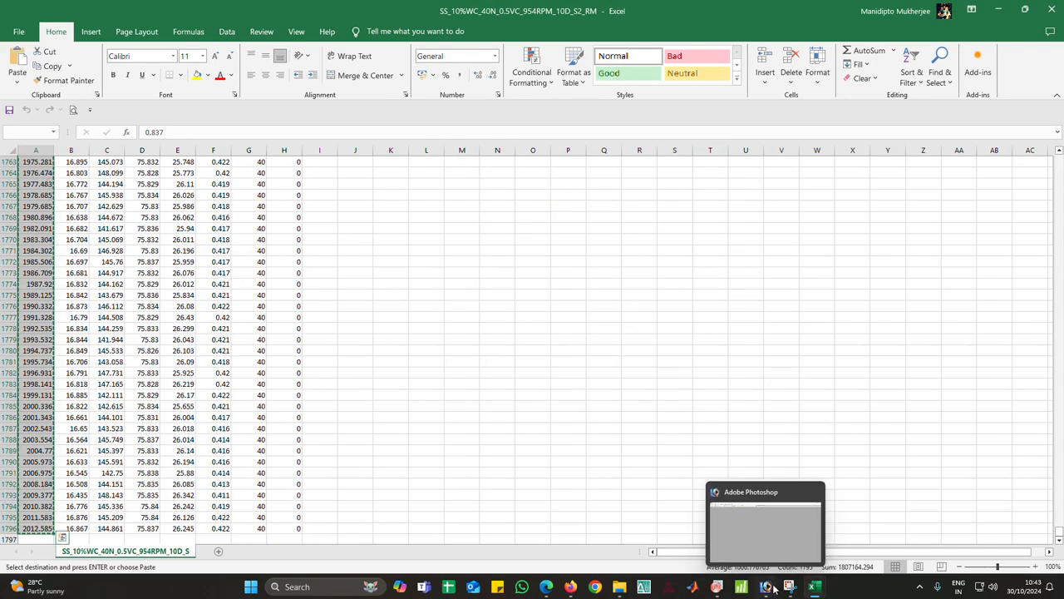
Paste the Time values into column C of the OriginPro worksheet starting at row 1
{"action": "left_click", "coordinate": [716, 586]}
{"action": "left_click", "coordinate": [293, 105]}
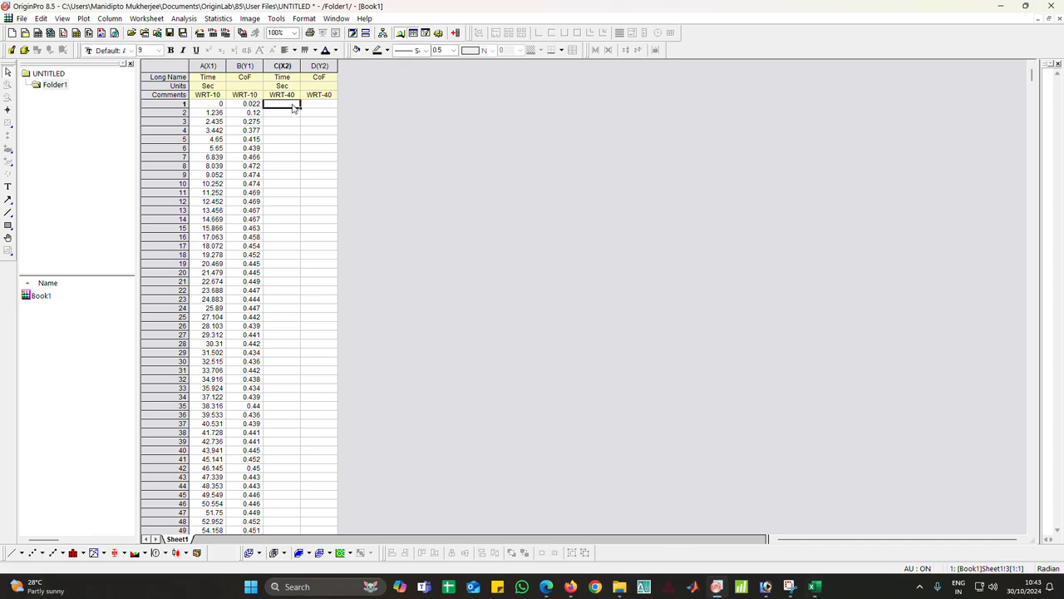
{"action": "key", "text": "ctrl+v"}
{"action": "left_click", "coordinate": [320, 104]}
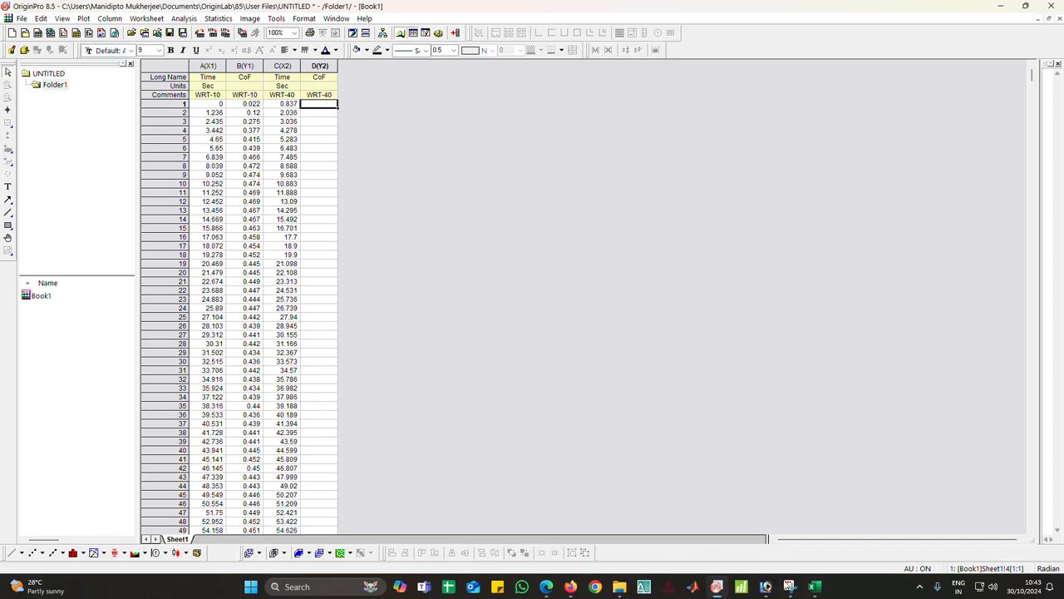
Return to Excel and copy the coefficient of friction values from F2 to the column's end
{"action": "mouse_move", "coordinate": [814, 586]}
{"action": "left_click", "coordinate": [842, 542]}
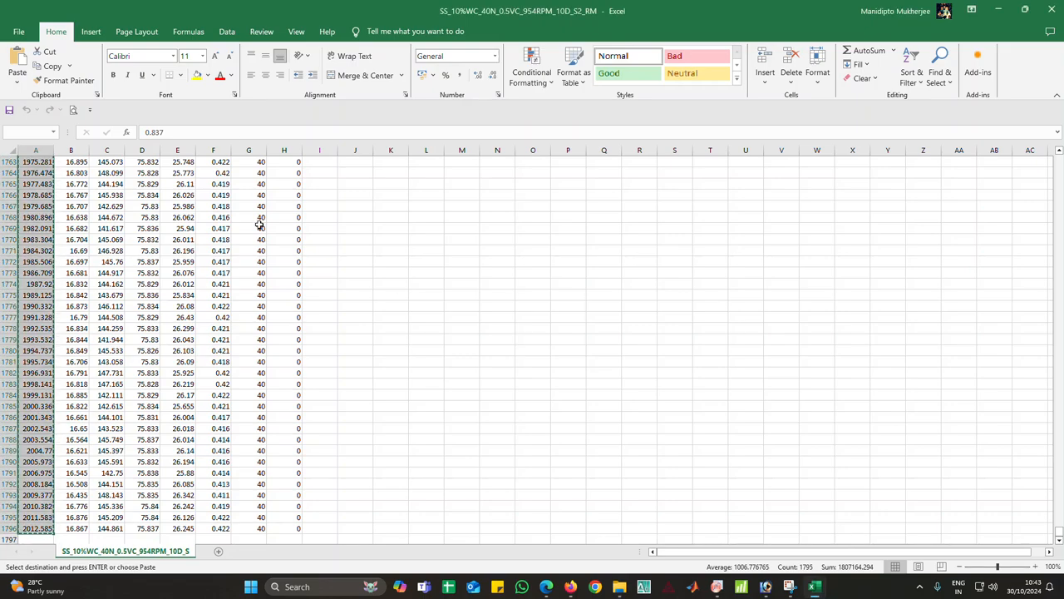
{"action": "key", "text": "ctrl+Home"}
{"action": "left_click", "coordinate": [218, 173]}
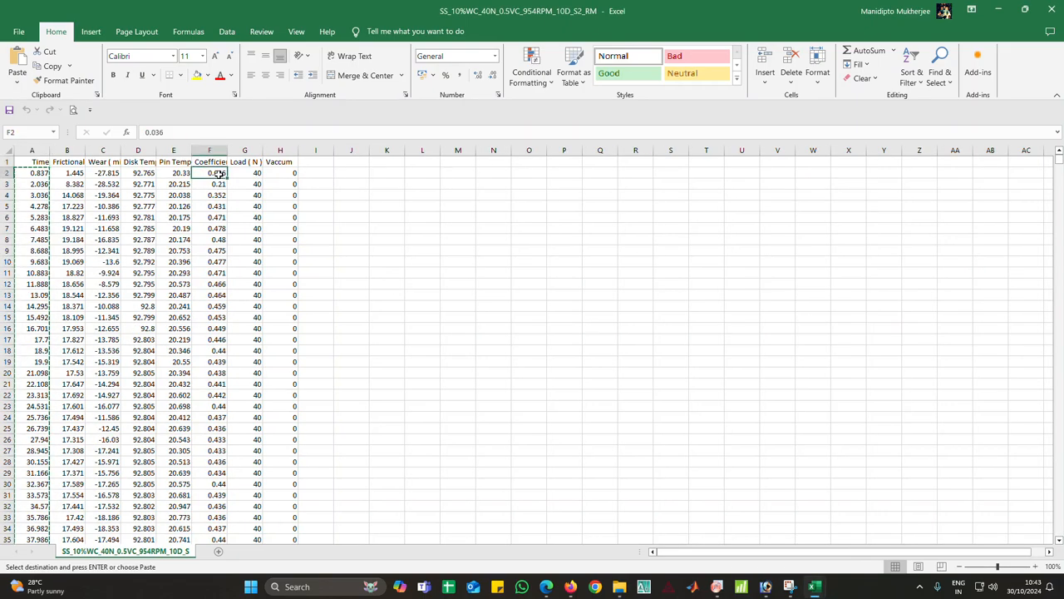
{"action": "key", "text": "ctrl+shift+Down"}
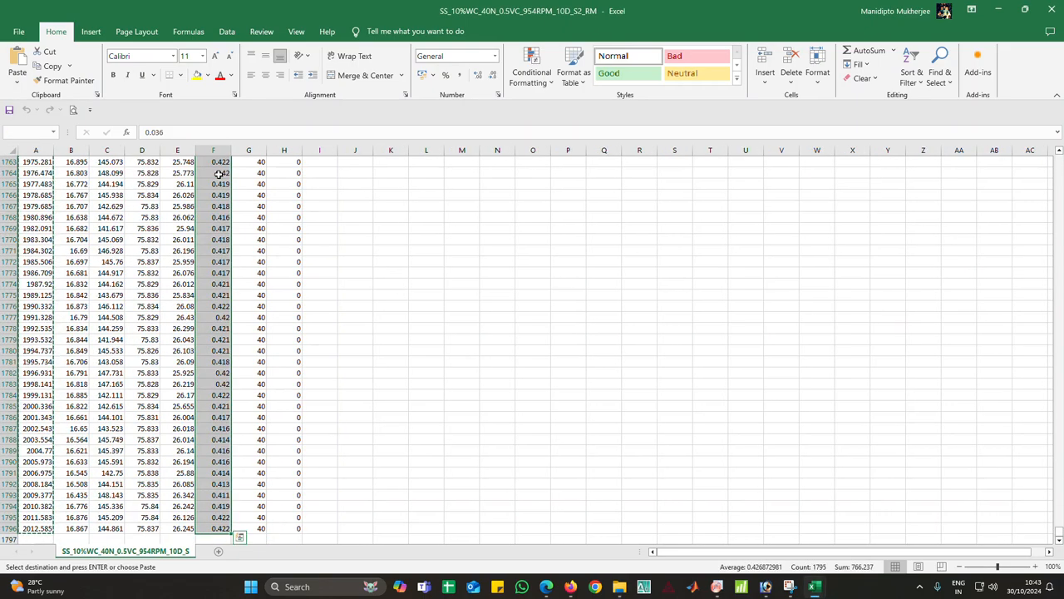
Paste the coefficient of friction values into column D of the OriginPro worksheet starting at row 1
{"action": "left_click", "coordinate": [715, 588]}
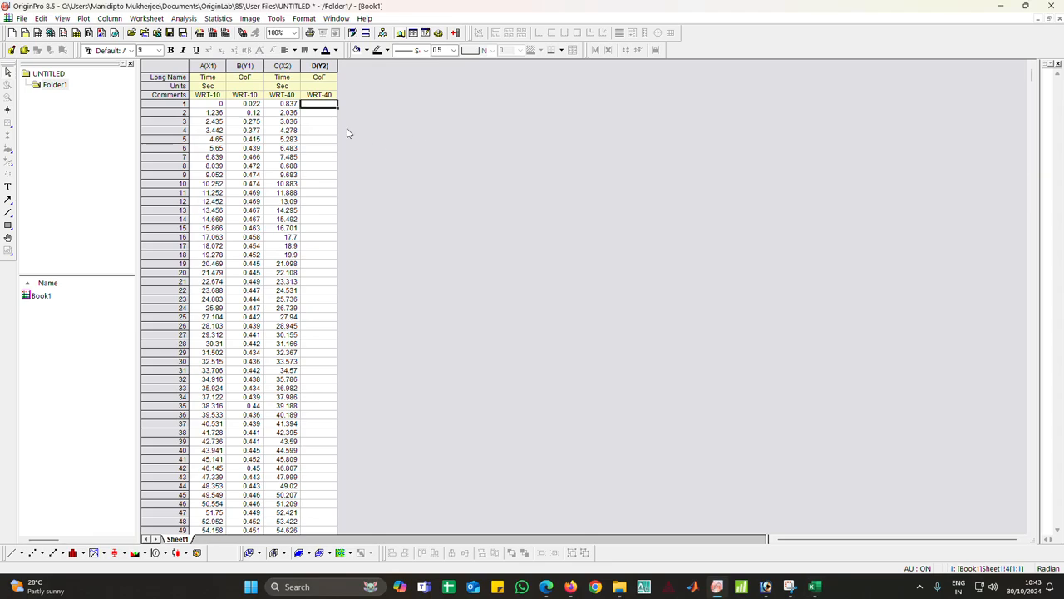
{"action": "key", "text": "ctrl+v"}
{"action": "left_click", "coordinate": [449, 136]}
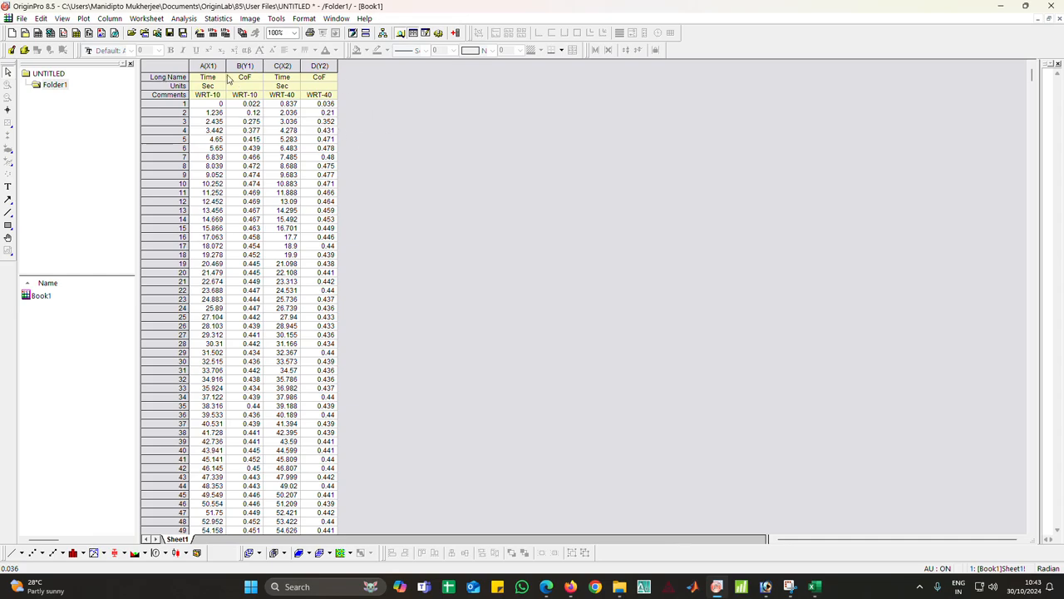
Select columns A through D and plot them as a Line + Symbol graph
{"action": "left_click_drag", "start_coordinate": [208, 65], "coordinate": [319, 65]}
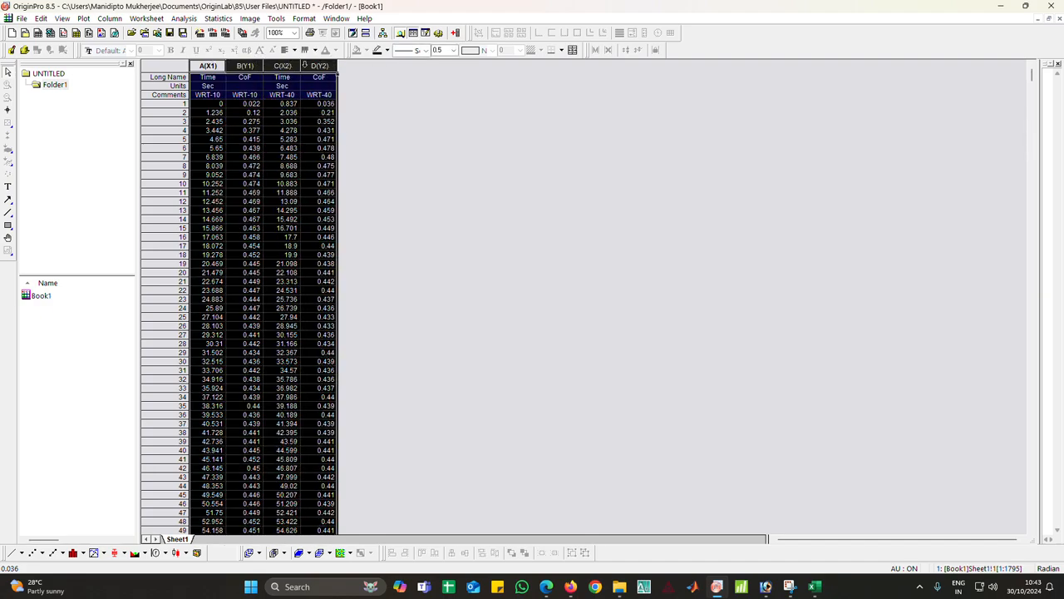
{"action": "left_click", "coordinate": [83, 19]}
{"action": "mouse_move", "coordinate": [104, 55]}
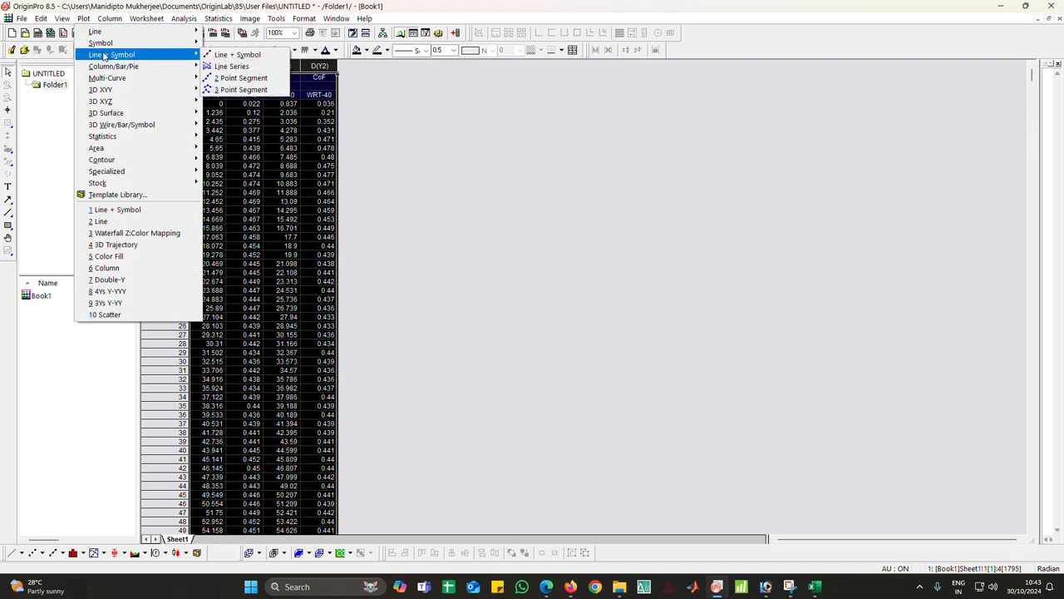
{"action": "left_click", "coordinate": [240, 55]}
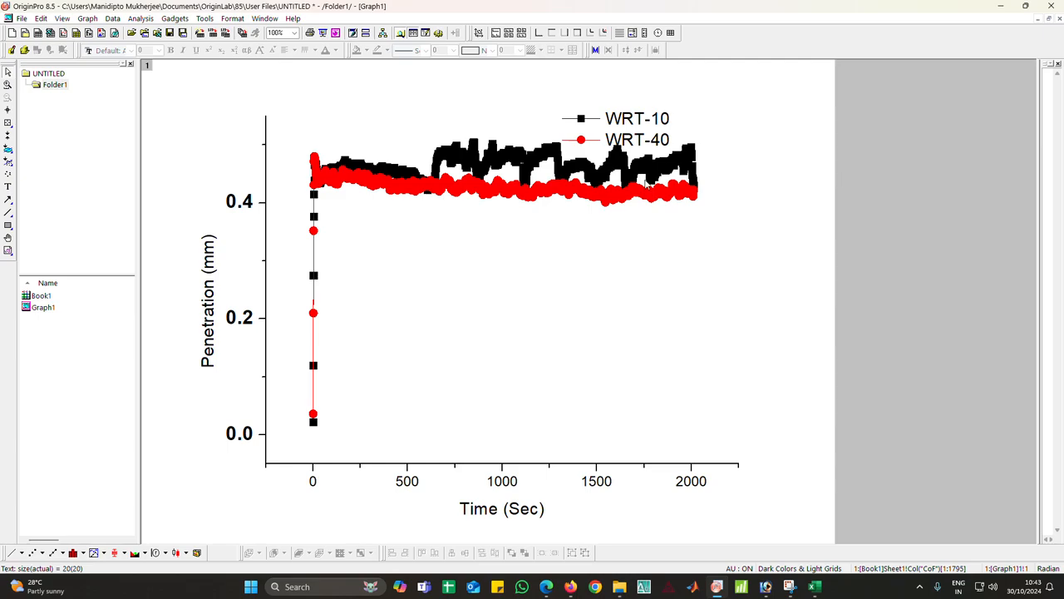
Move the graph legend to the lower right corner of the plot area
{"action": "left_click_drag", "start_coordinate": [632, 125], "coordinate": [691, 427]}
{"action": "left_click", "coordinate": [790, 430]}
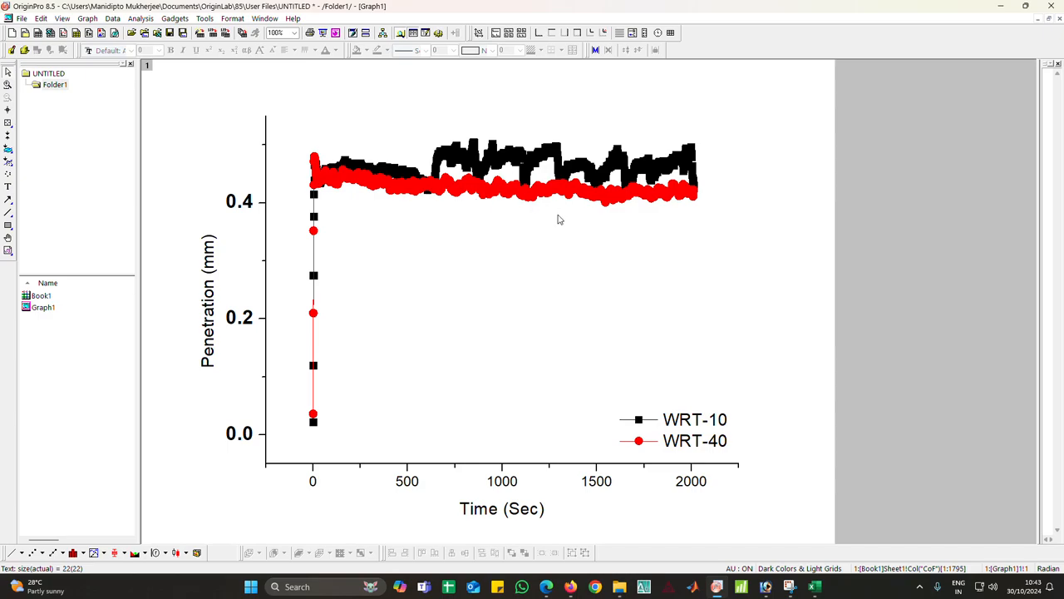
Enable Skip Points at 30 for the plotted curves in the plot details
{"action": "double_click", "coordinate": [511, 187]}
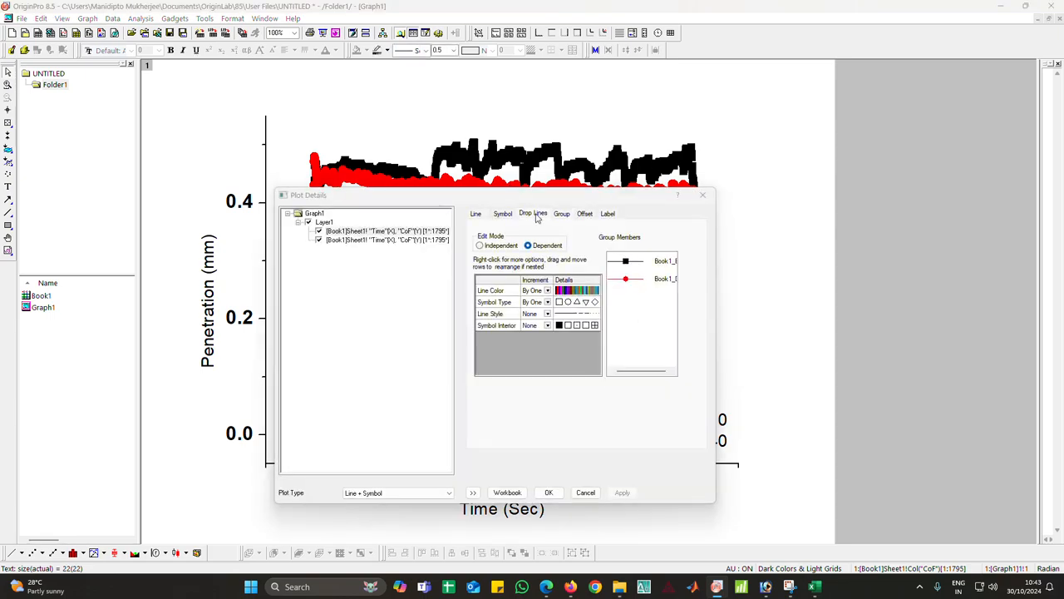
{"action": "left_click", "coordinate": [537, 214]}
{"action": "left_click", "coordinate": [493, 329]}
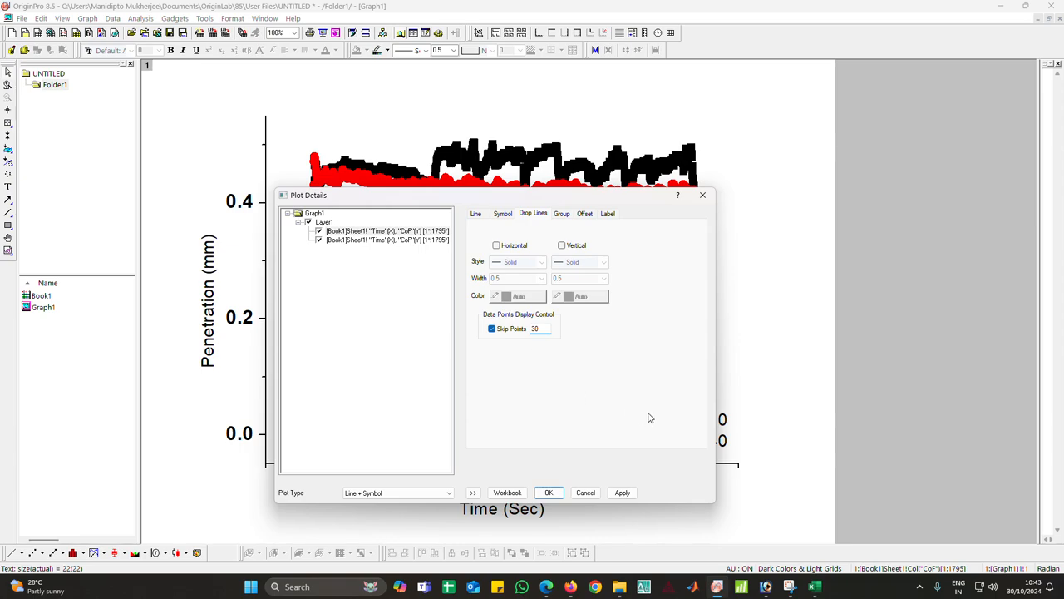
{"action": "left_click", "coordinate": [625, 493]}
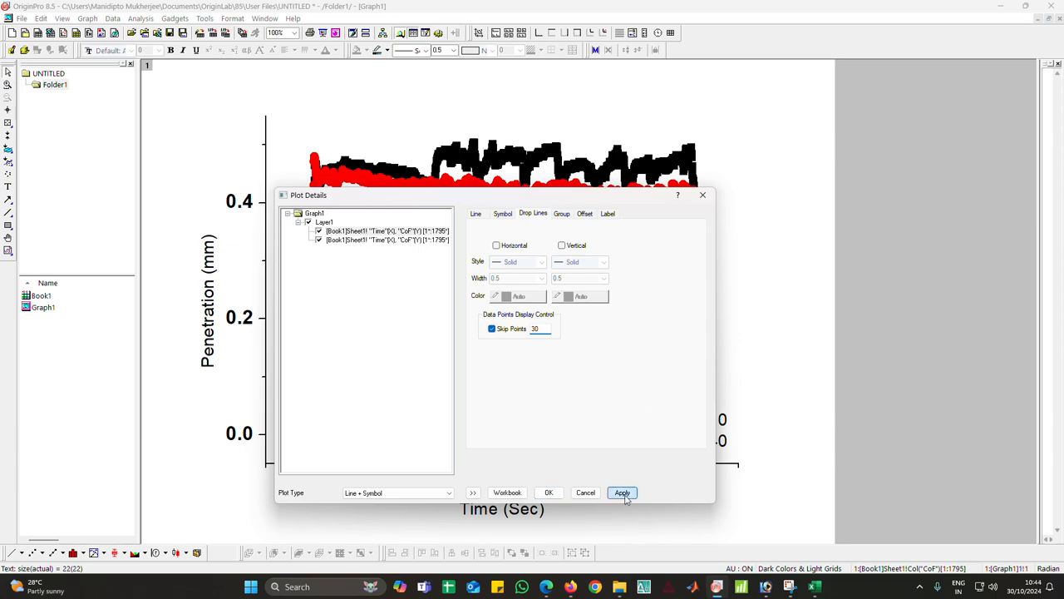
{"action": "left_click", "coordinate": [547, 494]}
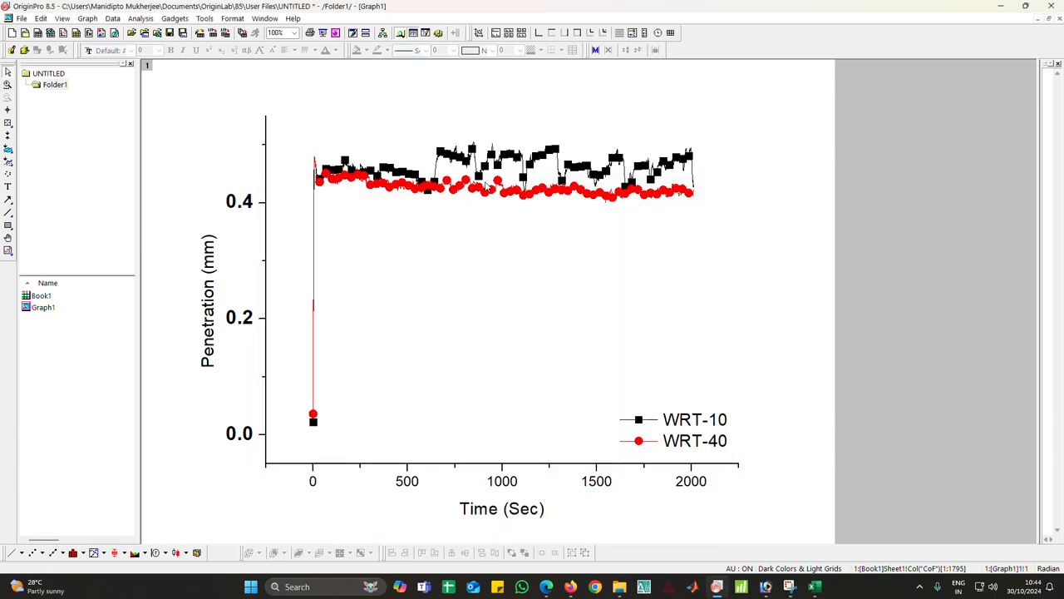
Change the symbols to an Open interior with an edge thickness of 30
{"action": "double_click", "coordinate": [485, 183]}
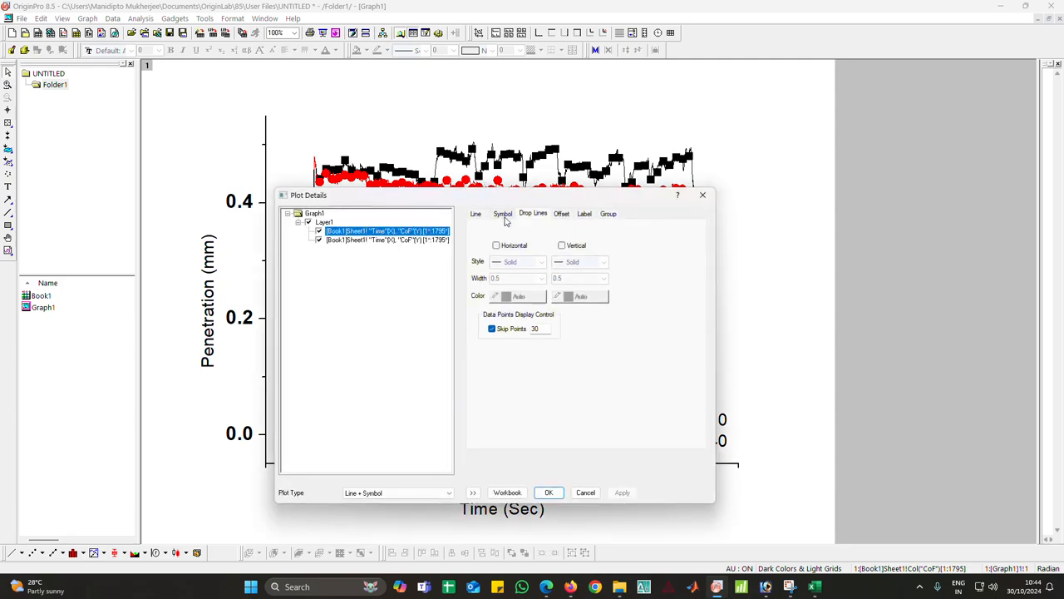
{"action": "left_click", "coordinate": [503, 214]}
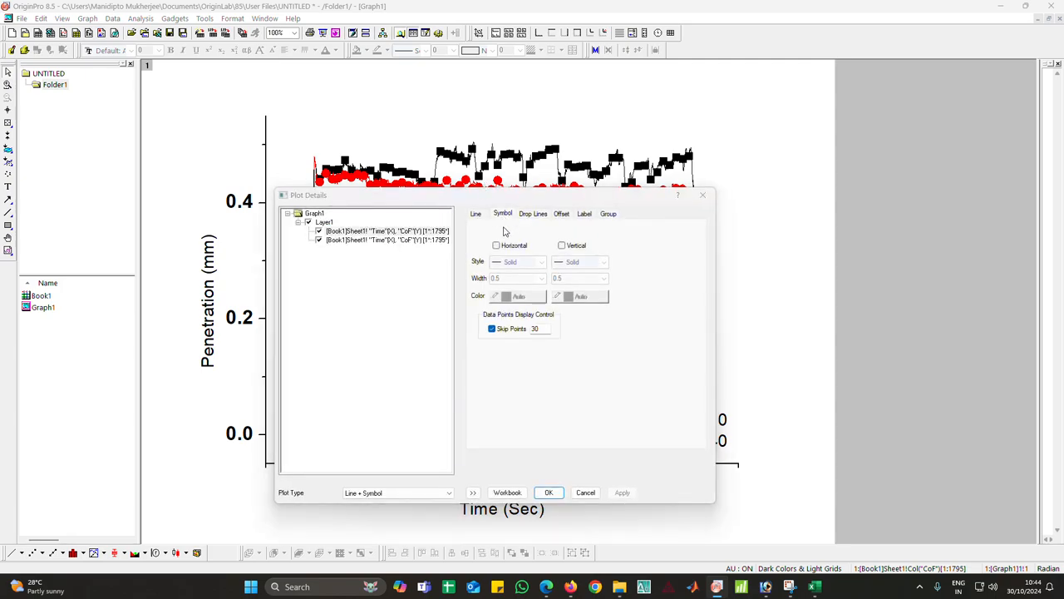
{"action": "left_click", "coordinate": [625, 396]}
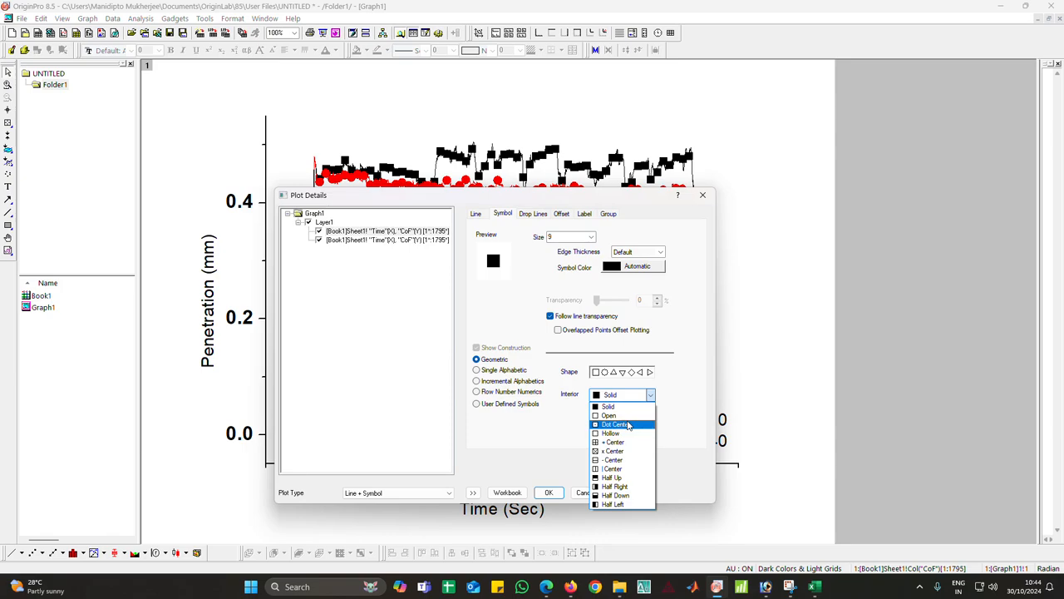
{"action": "left_click", "coordinate": [631, 414]}
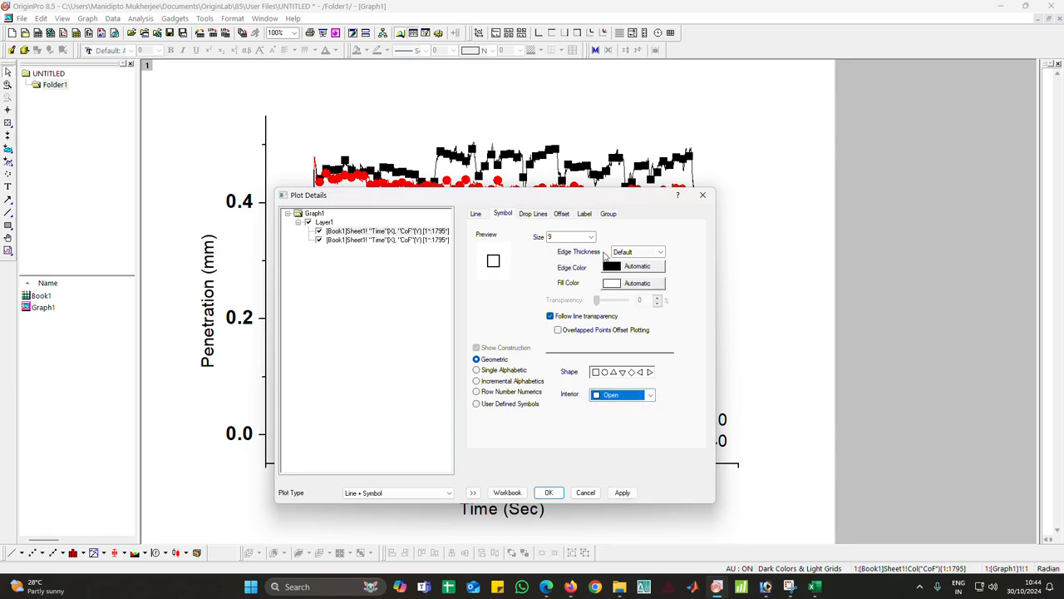
{"action": "left_click", "coordinate": [661, 251]}
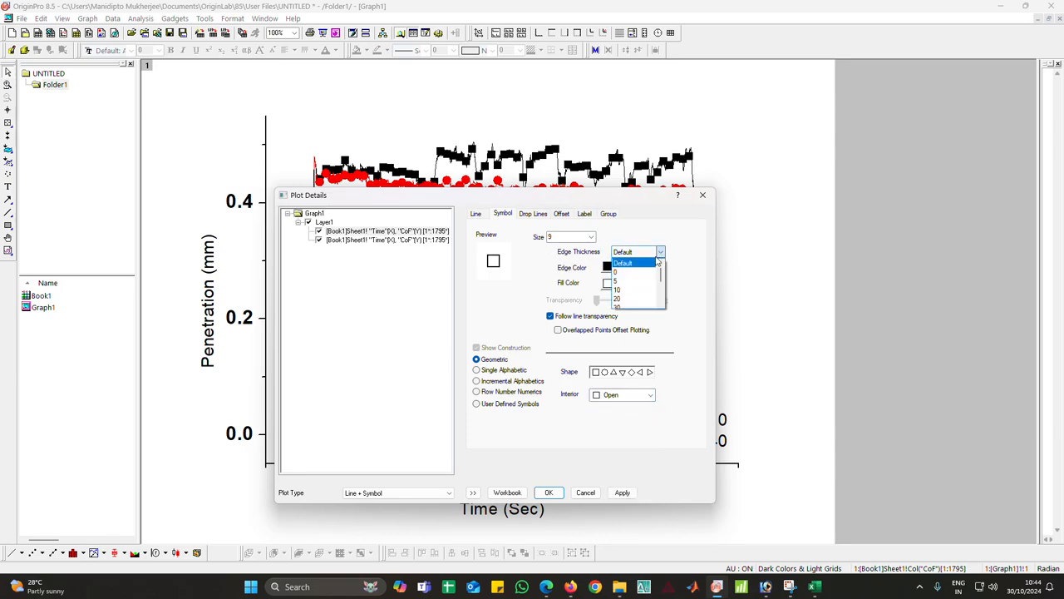
{"action": "left_click", "coordinate": [621, 295]}
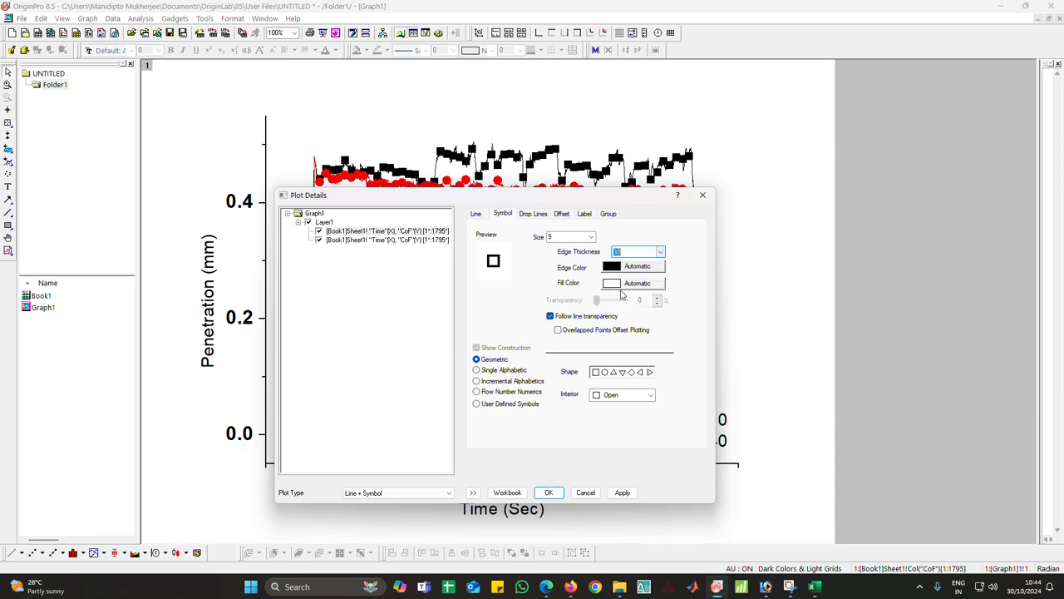
{"action": "left_click", "coordinate": [622, 492]}
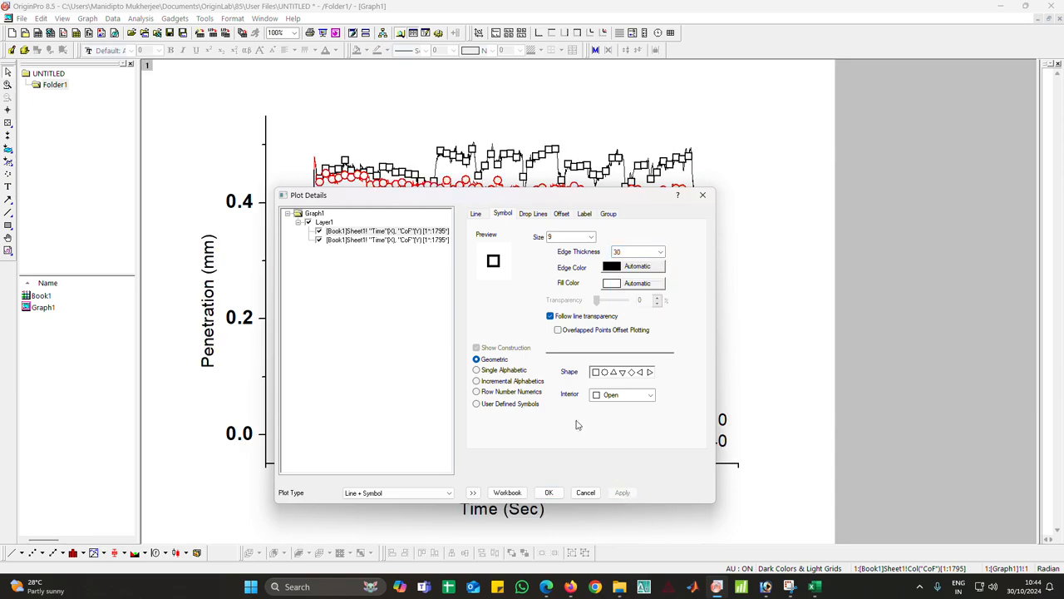
Set the curves' line width to 3 and close the plot details
{"action": "left_click", "coordinate": [476, 215]}
{"action": "left_click", "coordinate": [563, 276]}
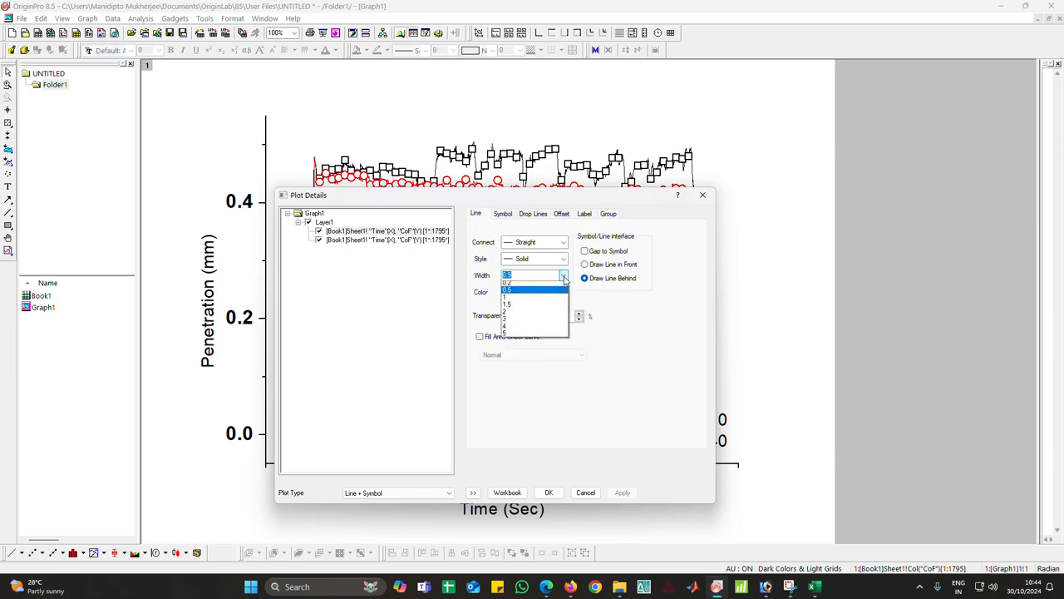
{"action": "left_click", "coordinate": [532, 326]}
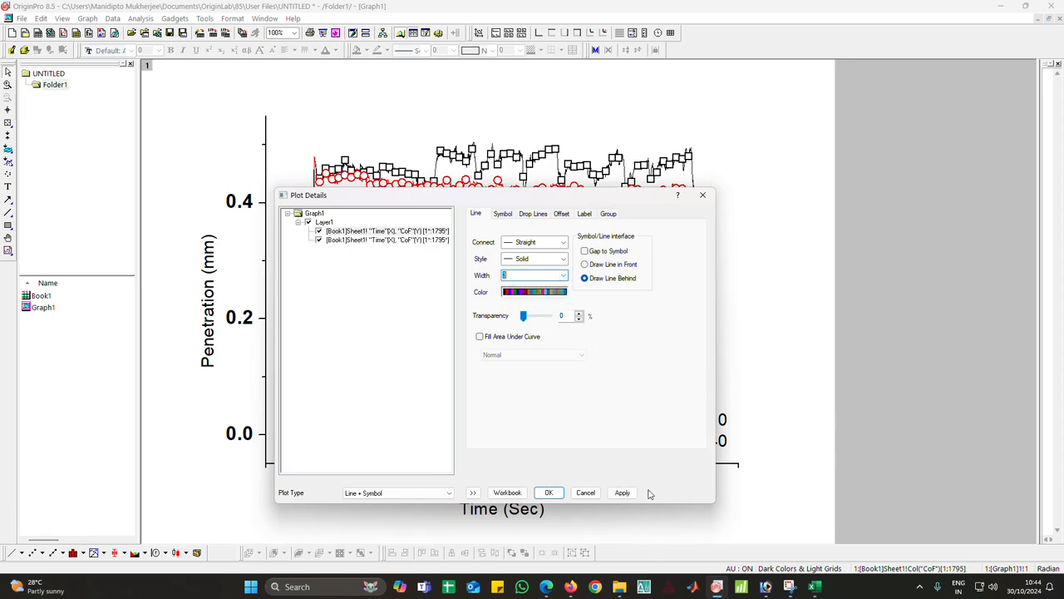
{"action": "left_click", "coordinate": [622, 492]}
{"action": "left_click", "coordinate": [549, 492]}
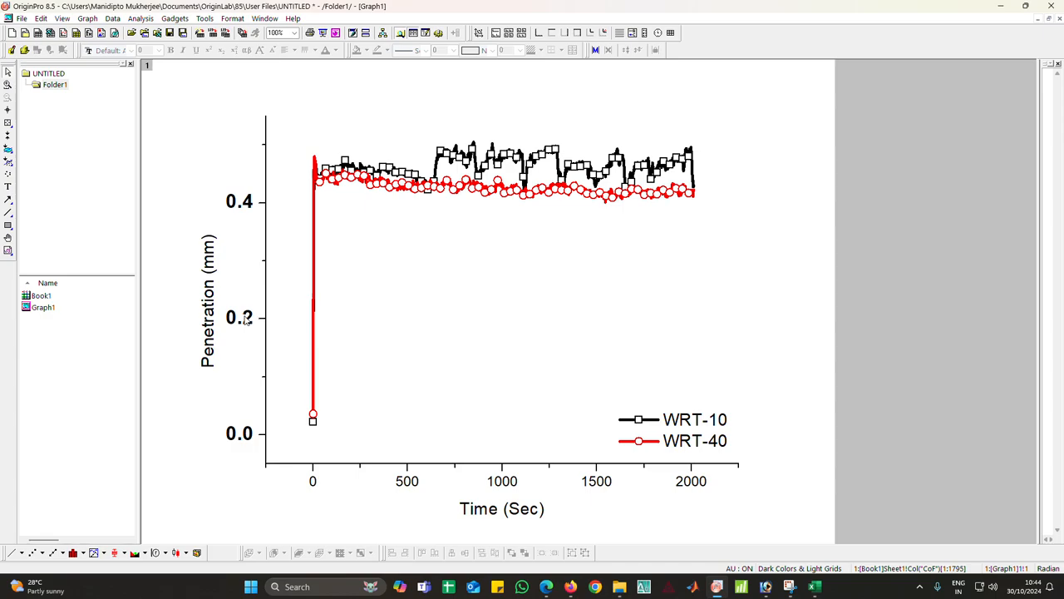
Rename the Y axis title as Coefficient of friction
{"action": "double_click", "coordinate": [214, 318]}
{"action": "key", "text": "ctrl+a"}
{"action": "type", "text": "C"}
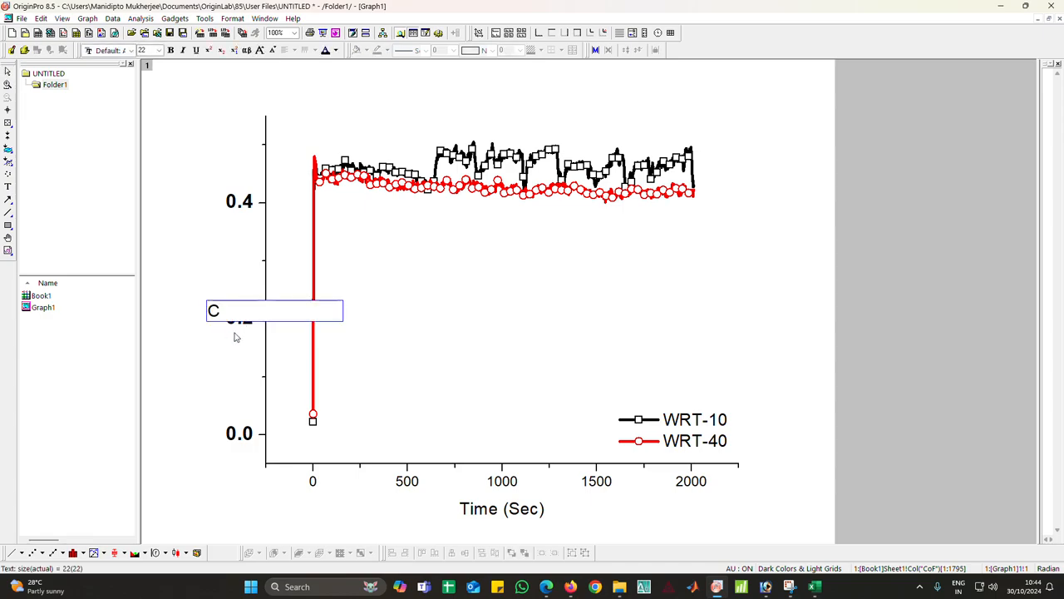
{"action": "type", "text": "oefficient of f"}
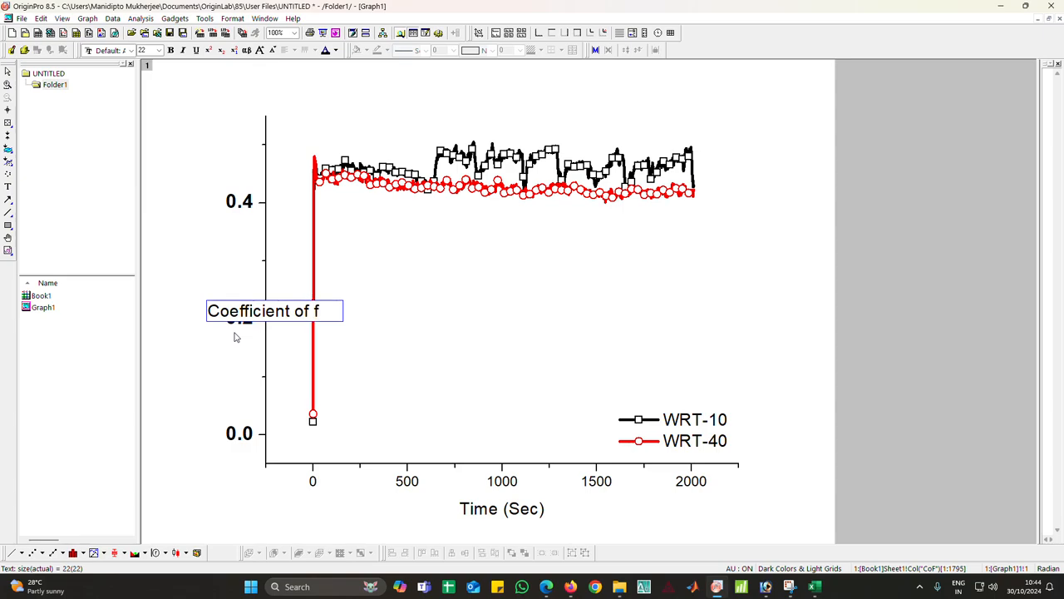
{"action": "type", "text": "riction"}
Make the Y axis title bold at font size 28
{"action": "key", "text": "ctrl+a"}
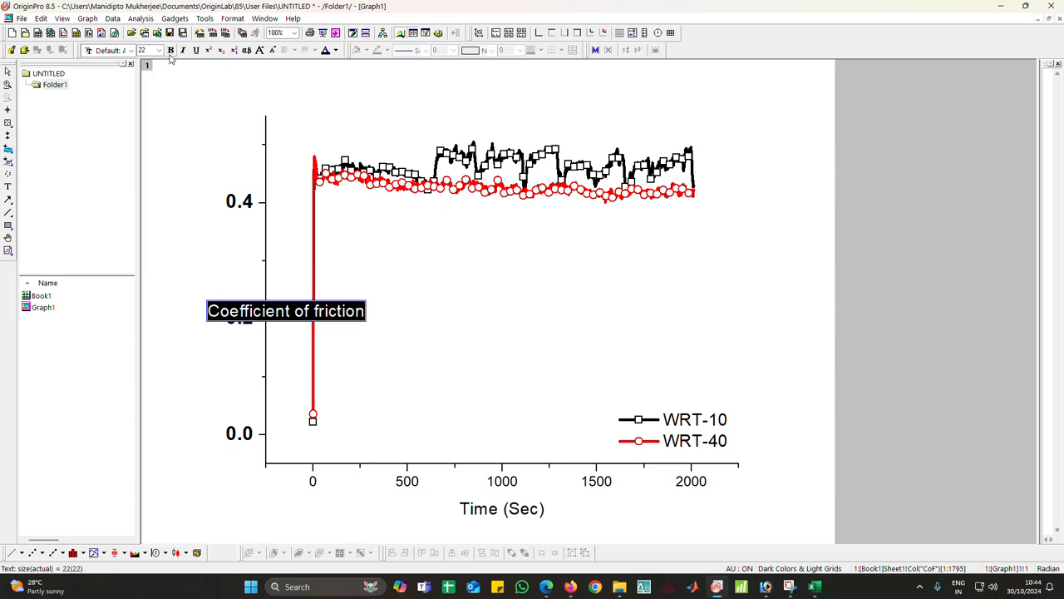
{"action": "left_click", "coordinate": [170, 50]}
{"action": "left_click", "coordinate": [158, 49]}
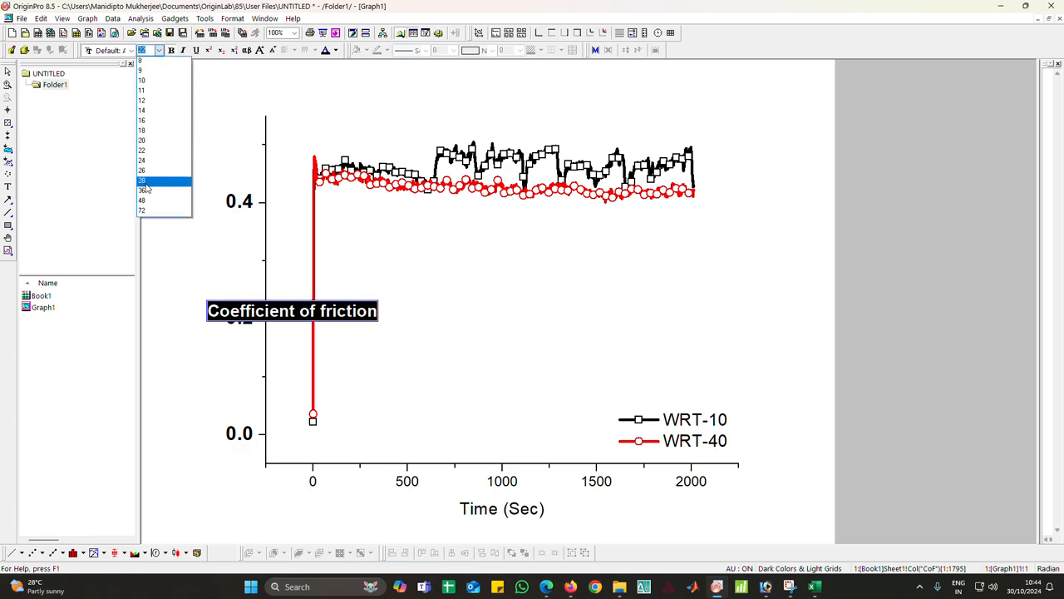
{"action": "left_click", "coordinate": [148, 185]}
{"action": "left_click", "coordinate": [237, 384]}
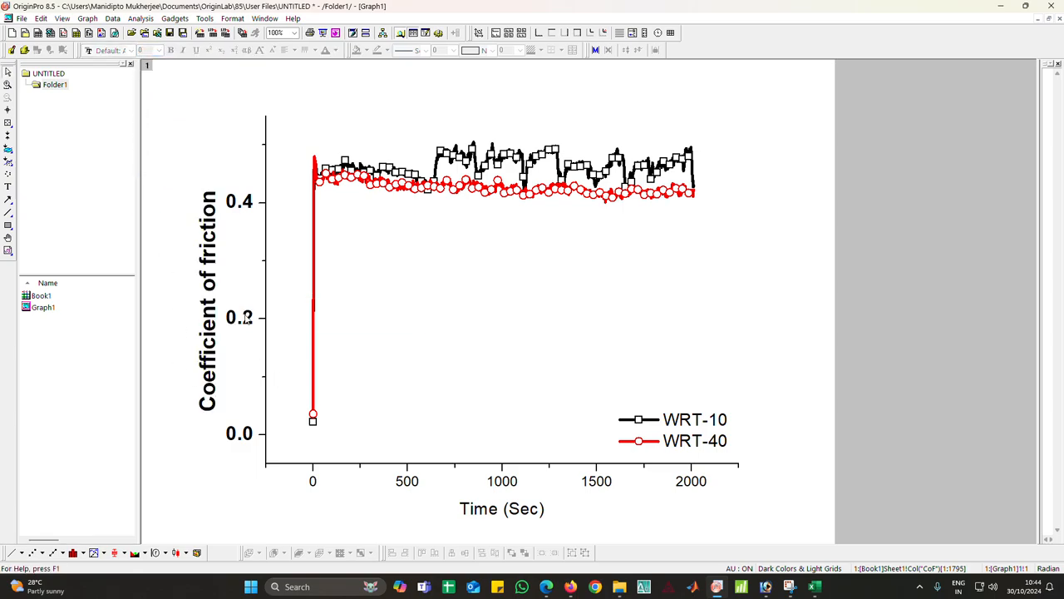
Set the Y axis scale from 0 to 0.6 with an increment of 0.1
{"action": "double_click", "coordinate": [246, 320]}
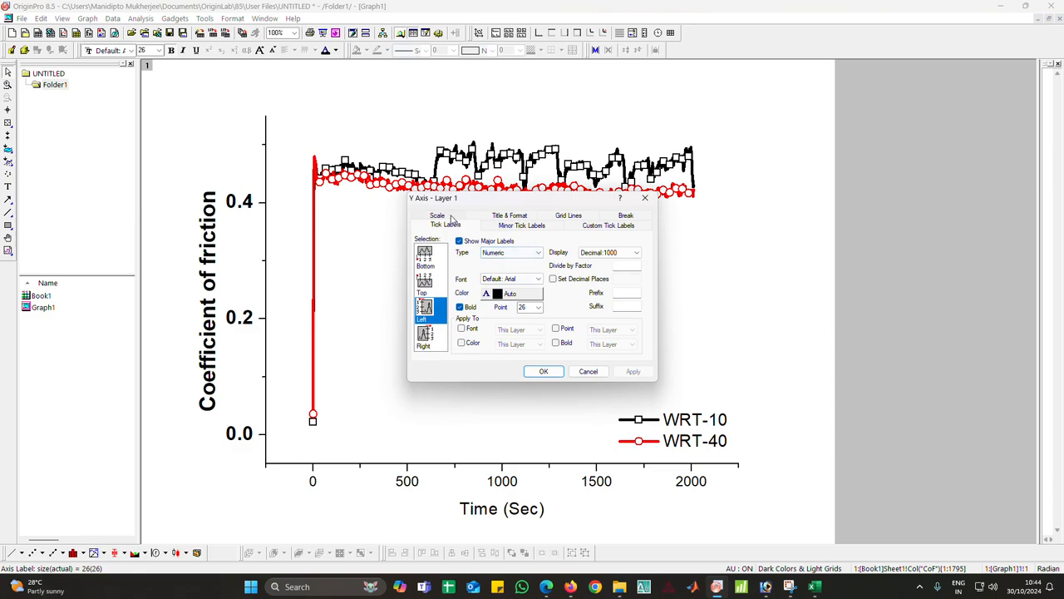
{"action": "left_click", "coordinate": [449, 217]}
{"action": "type", "text": "0"}
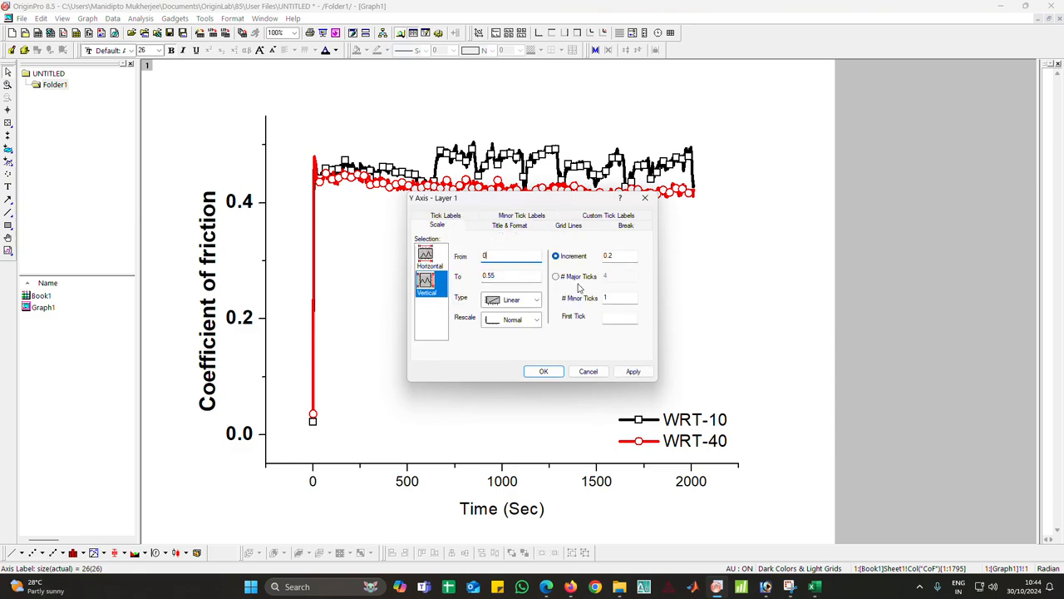
{"action": "left_click", "coordinate": [611, 256]}
{"action": "left_click_drag", "start_coordinate": [496, 275], "coordinate": [490, 275]}
{"action": "left_click", "coordinate": [631, 371]}
Set the X axis scale to start at 0 with an increment of 250
{"action": "left_click", "coordinate": [426, 255]}
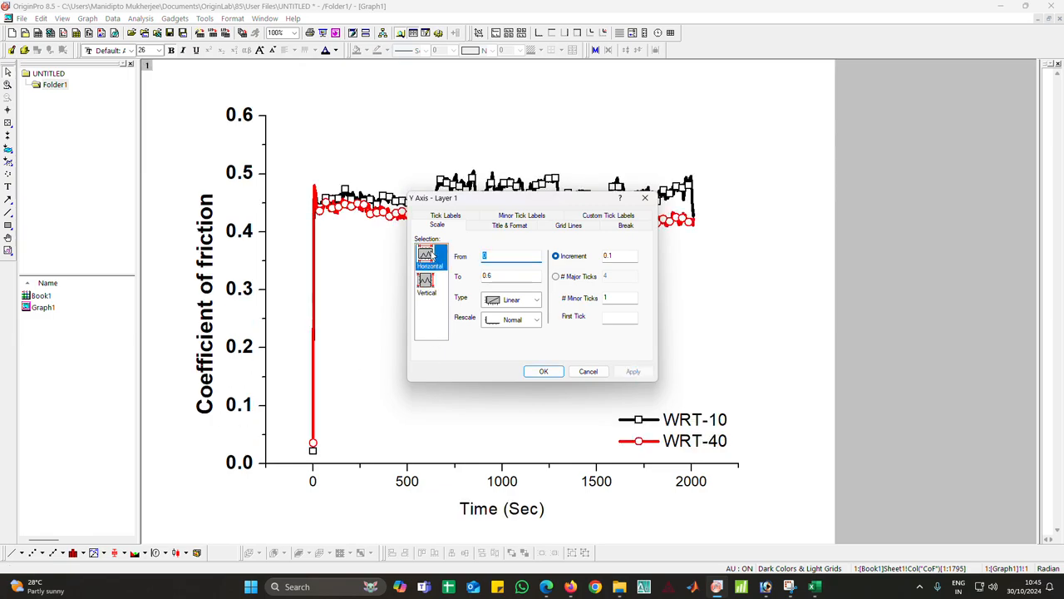
{"action": "left_click", "coordinate": [494, 258]}
{"action": "double_click", "coordinate": [495, 258]}
{"action": "type", "text": "0"}
{"action": "double_click", "coordinate": [617, 255]}
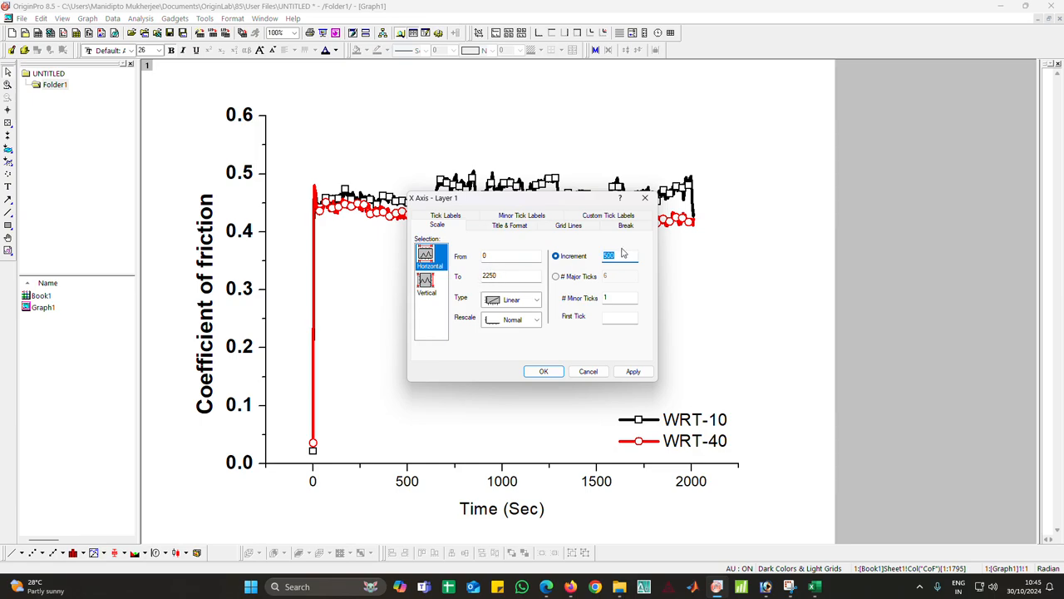
{"action": "type", "text": "25"}
{"action": "left_click", "coordinate": [631, 371]}
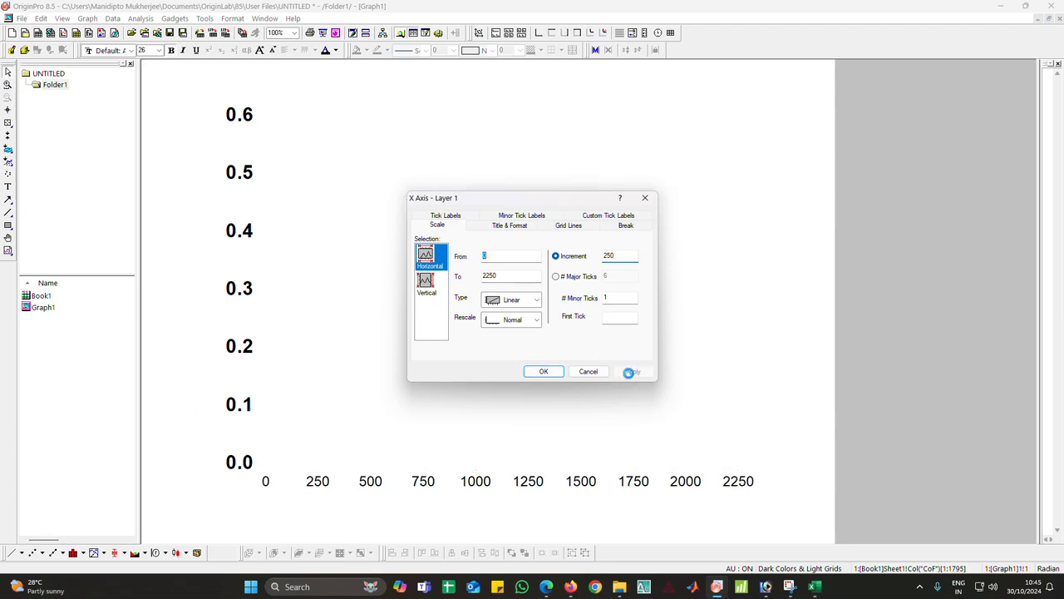
{"action": "left_click", "coordinate": [543, 372]}
Set the X axis tick labels to font size 26
{"action": "left_click", "coordinate": [371, 489]}
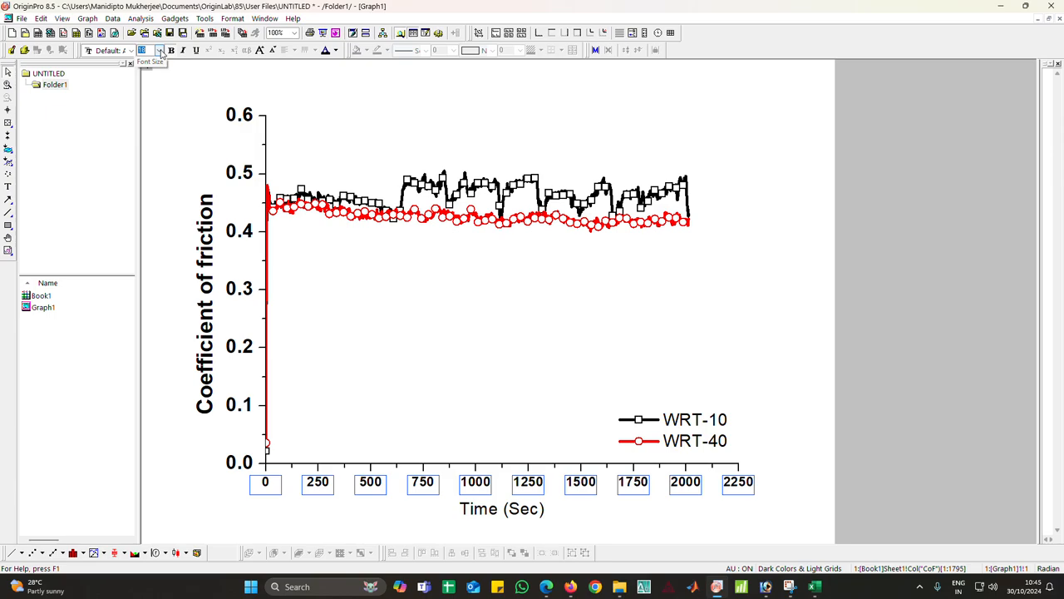
{"action": "left_click", "coordinate": [159, 50]}
{"action": "left_click", "coordinate": [156, 172]}
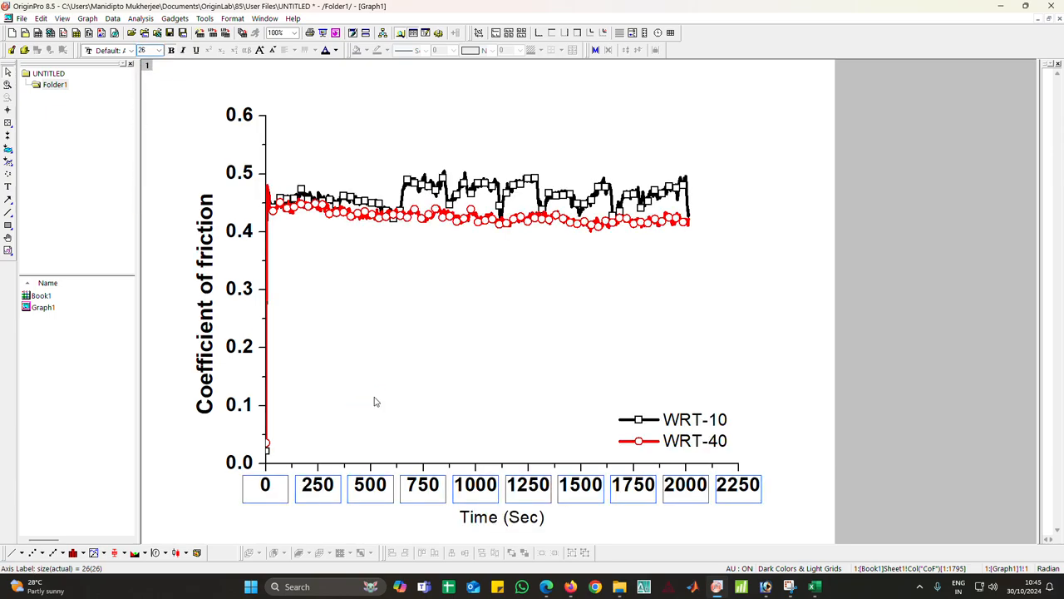
Enlarge and bold the X axis title Time (Sec)
{"action": "left_click", "coordinate": [498, 518]}
{"action": "double_click", "coordinate": [526, 522]}
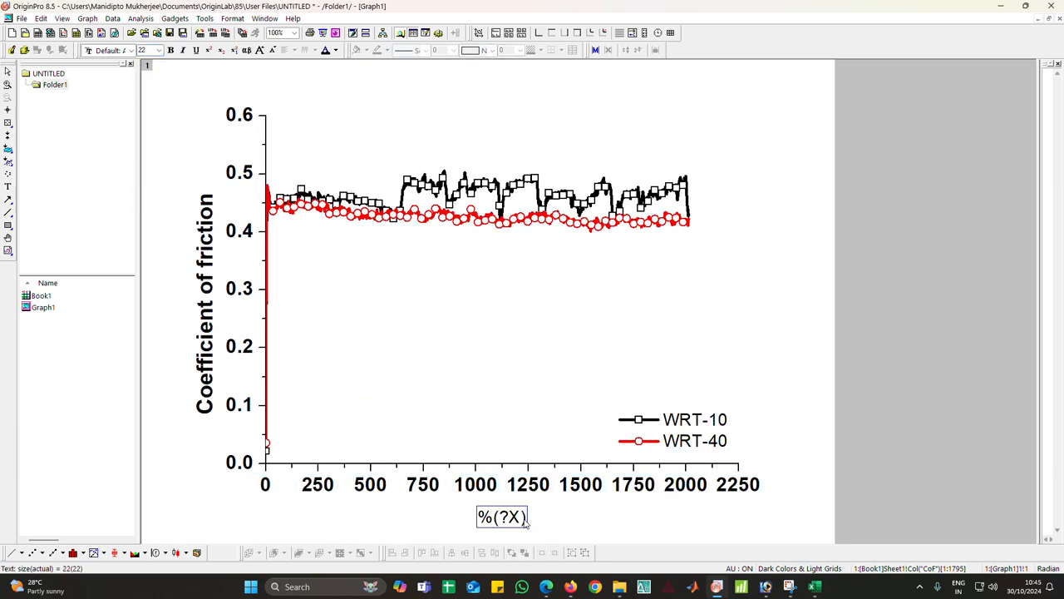
{"action": "key", "text": "ctrl+a"}
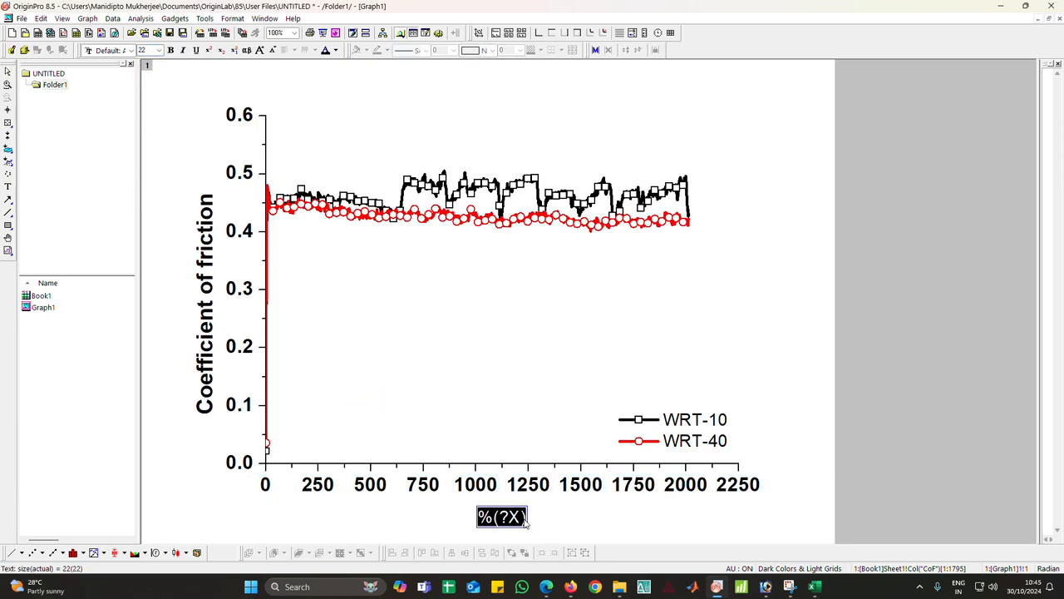
{"action": "left_click", "coordinate": [159, 50]}
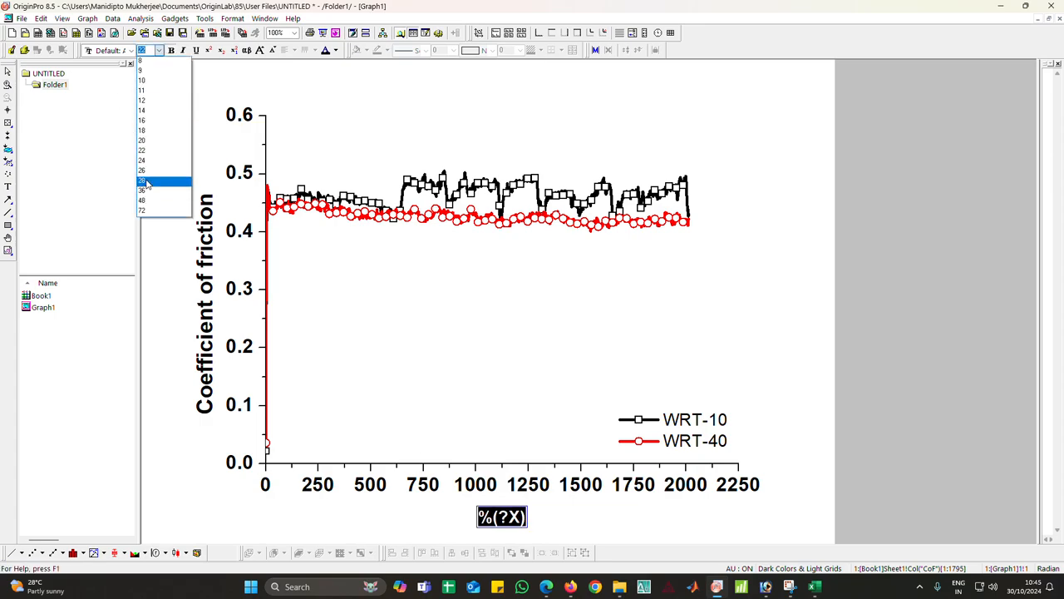
{"action": "left_click", "coordinate": [146, 192]}
{"action": "left_click", "coordinate": [193, 492]}
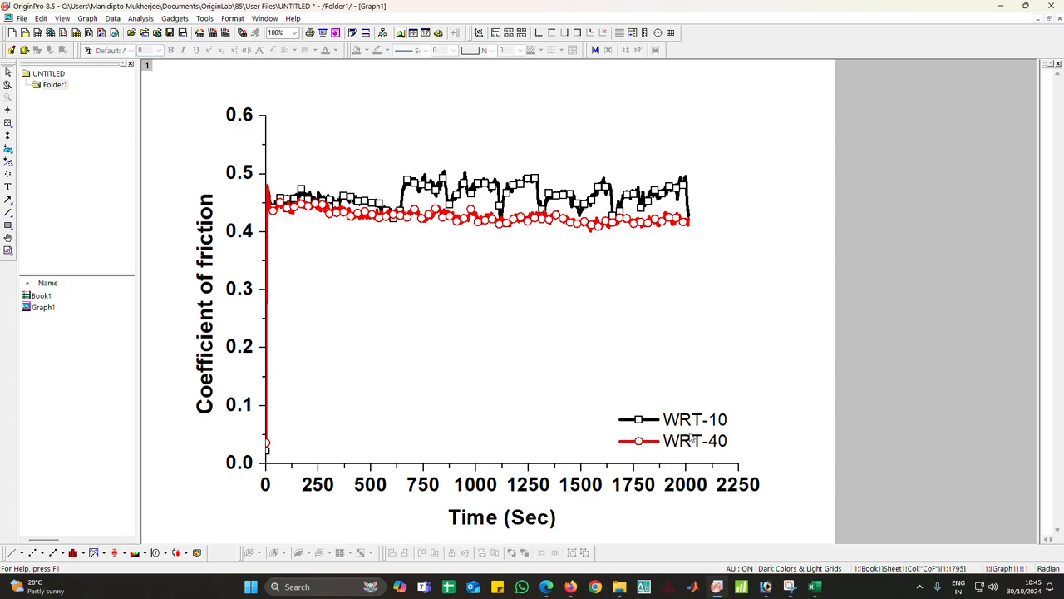
Make the legend text bold and enlarge its font size
{"action": "double_click", "coordinate": [693, 439]}
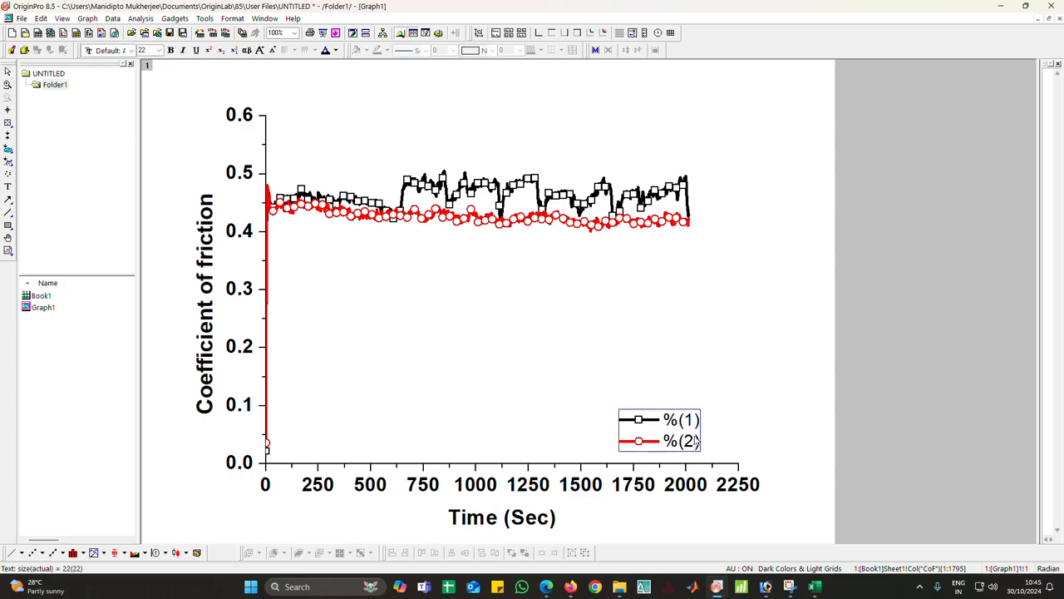
{"action": "key", "text": "ctrl+a"}
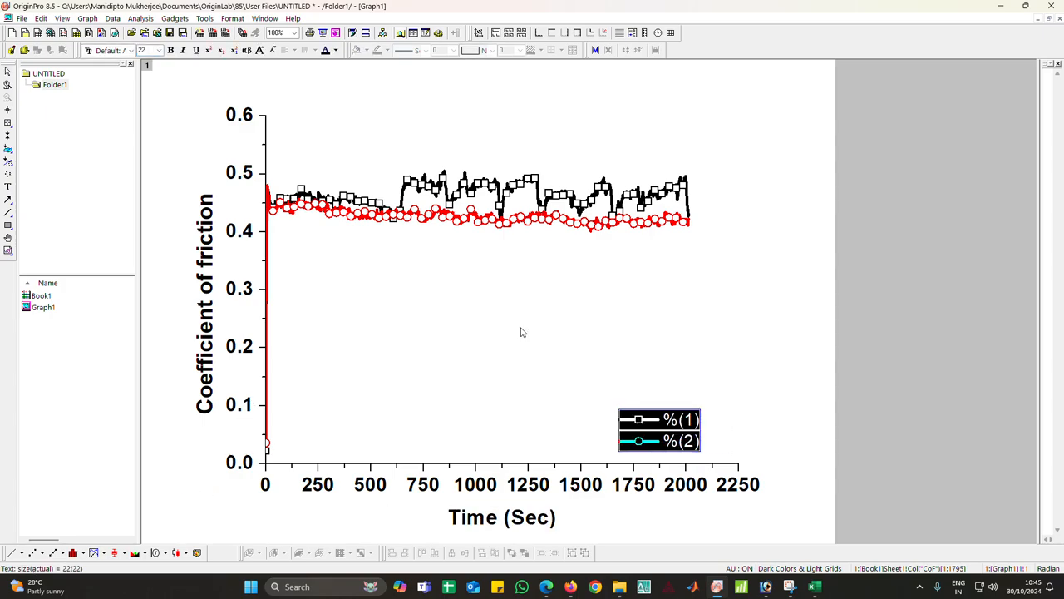
{"action": "left_click", "coordinate": [170, 50]}
{"action": "left_click", "coordinate": [158, 51]}
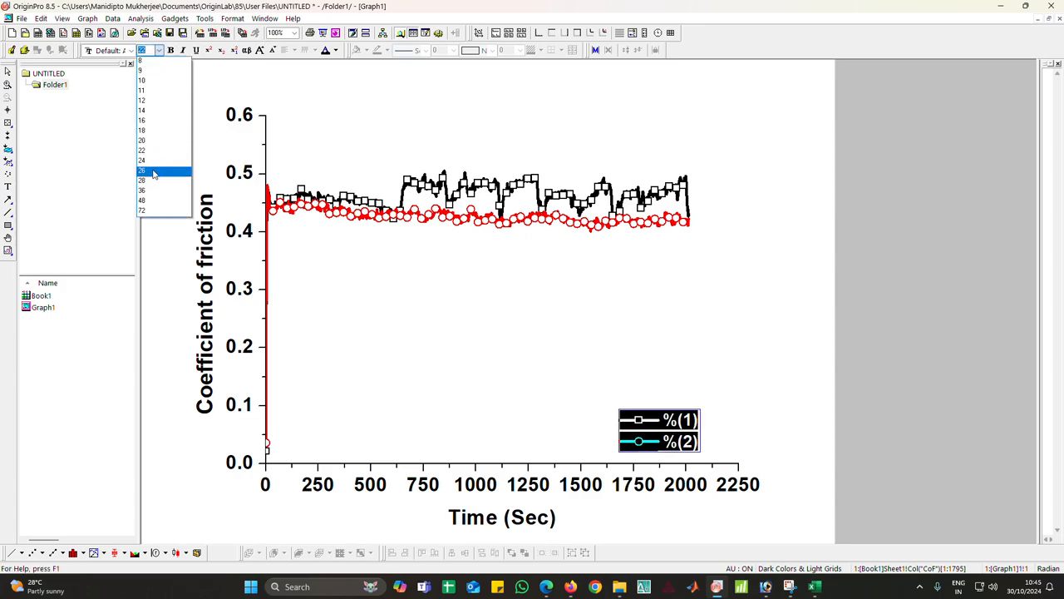
{"action": "left_click", "coordinate": [154, 162]}
{"action": "left_click", "coordinate": [305, 342]}
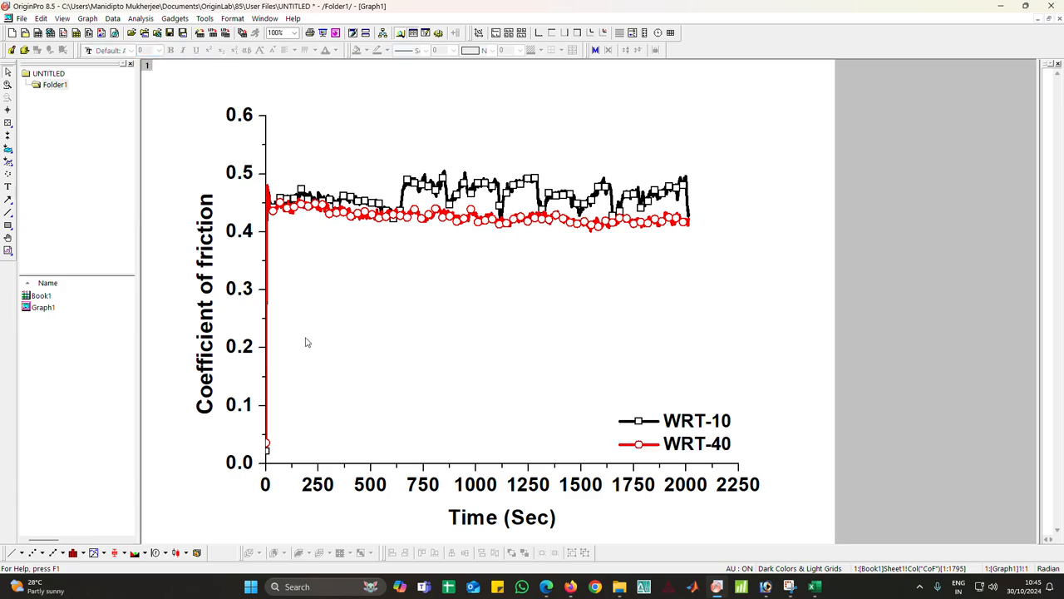